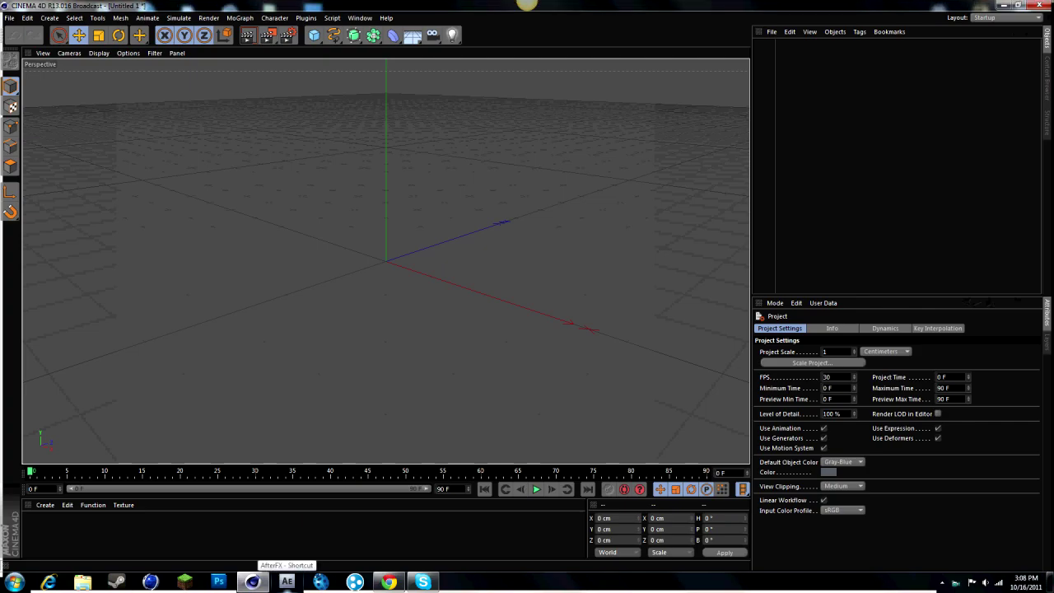
Set the render output size to 1280 by 720 pixels in the render settings.
{"action": "left_click_drag", "start_coordinate": [737, 53], "coordinate": [761, 24]}
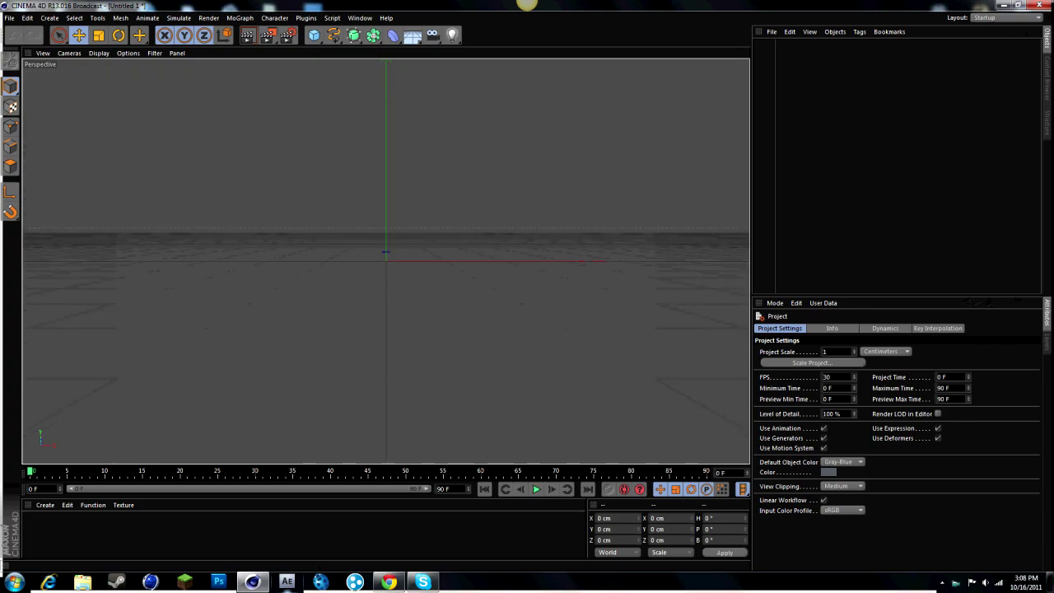
{"action": "key", "text": "ctrl+b"}
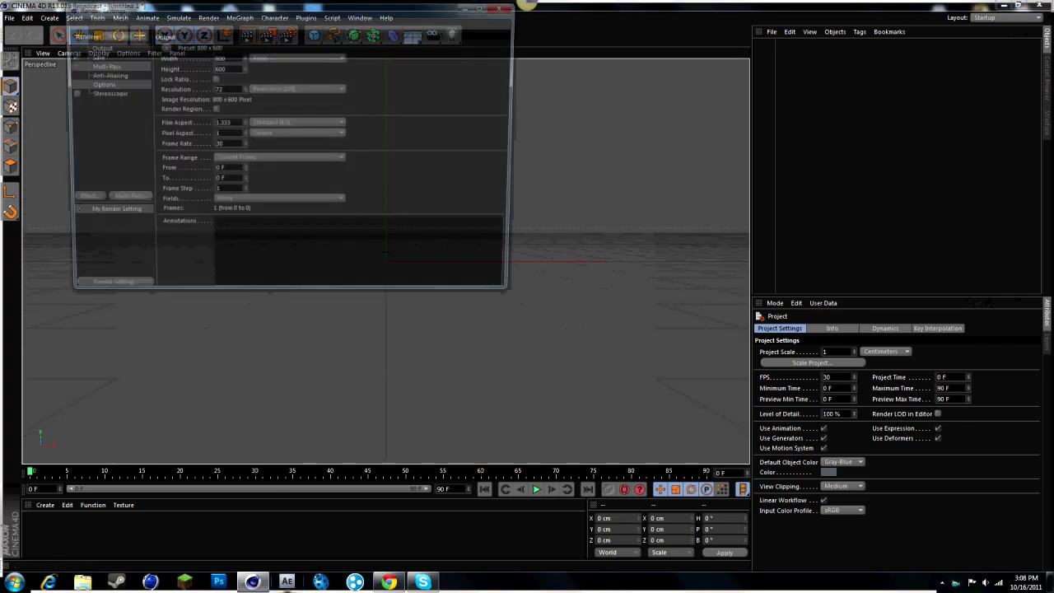
{"action": "type", "text": "12"}
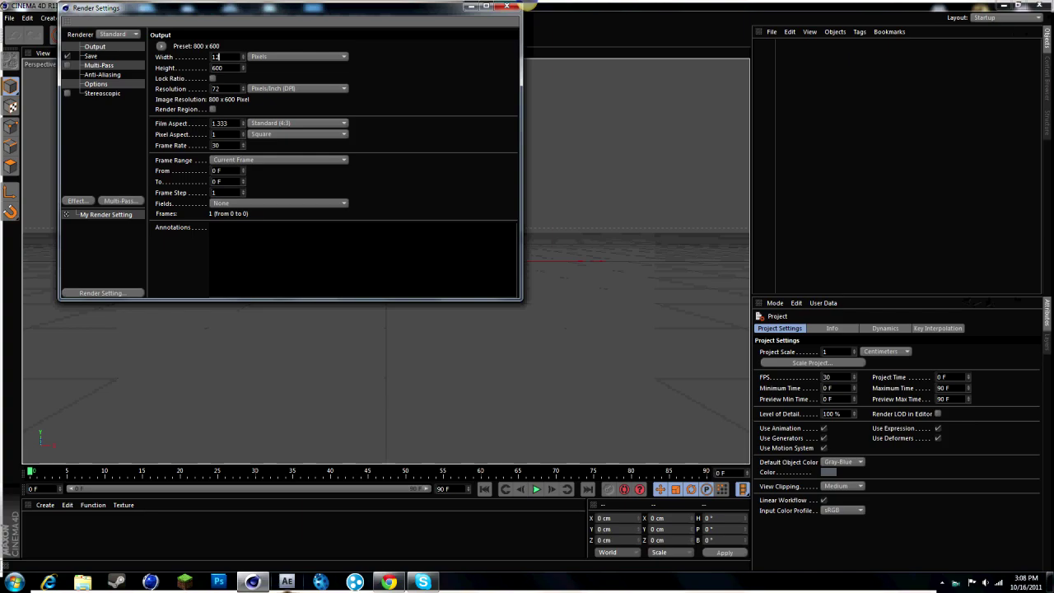
{"action": "type", "text": "80"}
{"action": "key", "text": "Tab"}
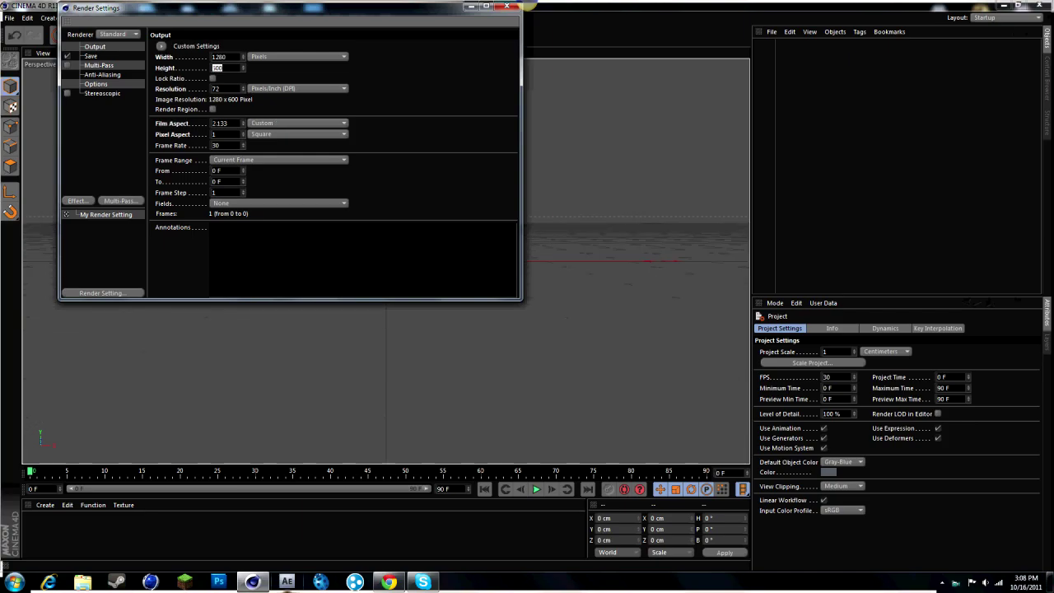
{"action": "type", "text": "720"}
Add the Ambient Occlusion render effect with a maximum ray length of 130 cm and a contrast of 30%.
{"action": "left_click", "coordinate": [104, 148]}
{"action": "left_click", "coordinate": [79, 201]}
{"action": "left_click", "coordinate": [129, 270]}
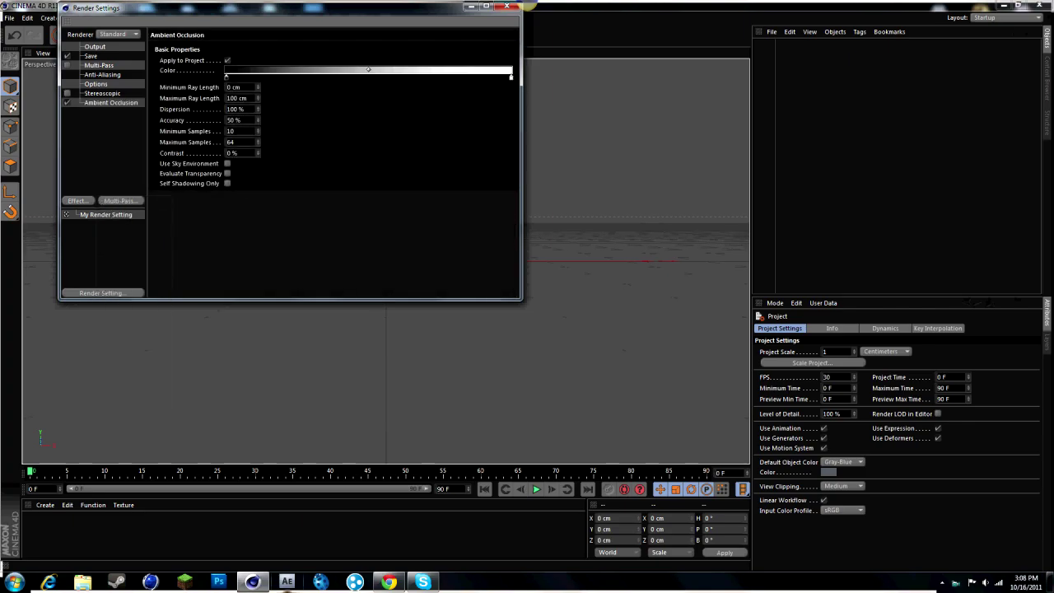
{"action": "left_click_drag", "start_coordinate": [235, 98], "coordinate": [231, 98]}
{"action": "type", "text": "5"}
{"action": "type", "text": "0"}
{"action": "double_click", "coordinate": [231, 154]}
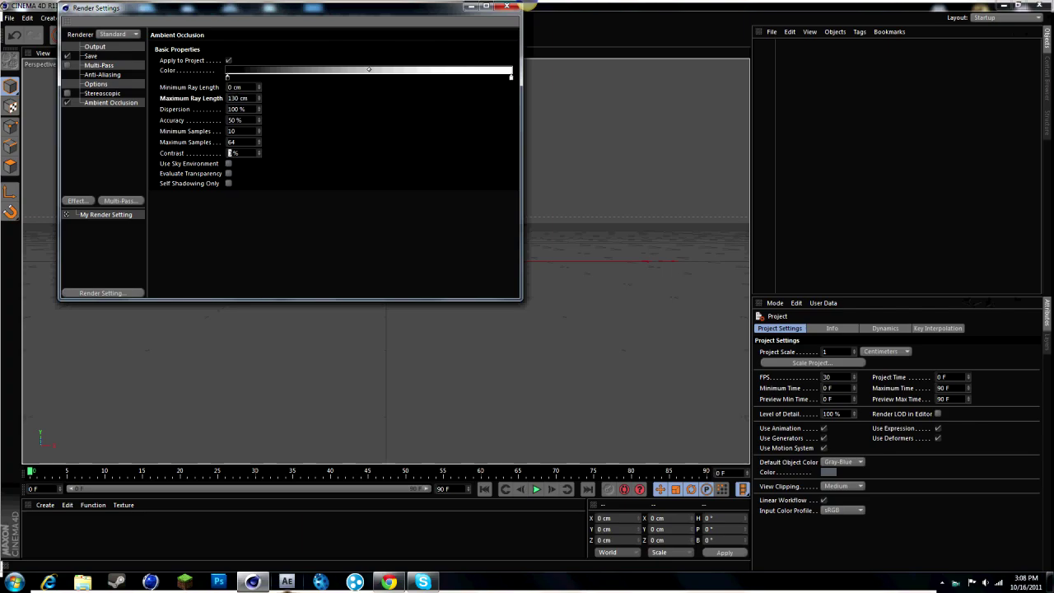
{"action": "type", "text": "30"}
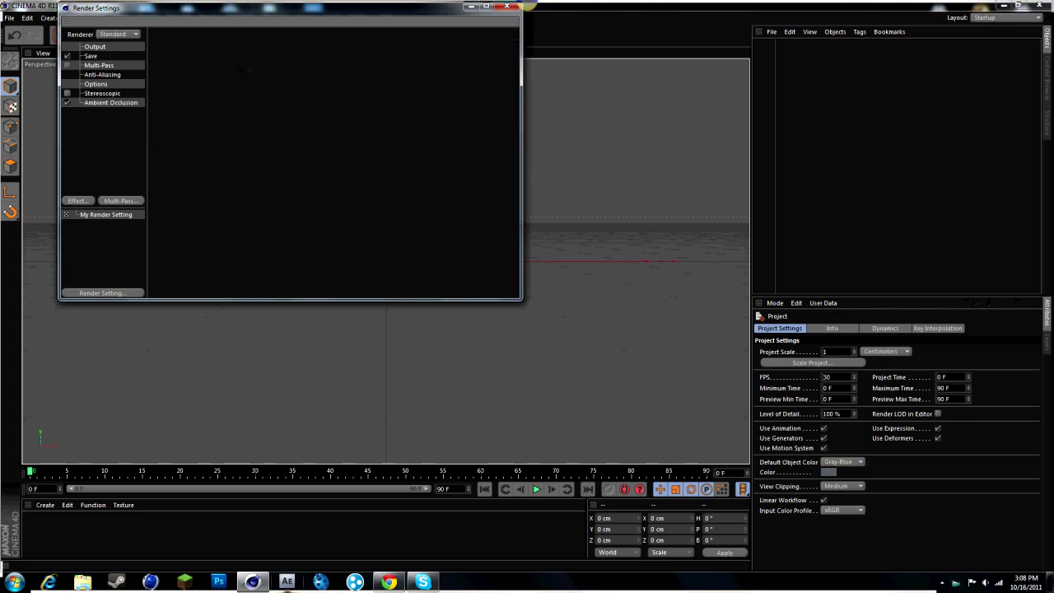
Add the Global Illumination effect with a gamma of 2.2 and the IR + QMC (Still Image) mode.
{"action": "left_click", "coordinate": [77, 200]}
{"action": "left_click", "coordinate": [127, 291]}
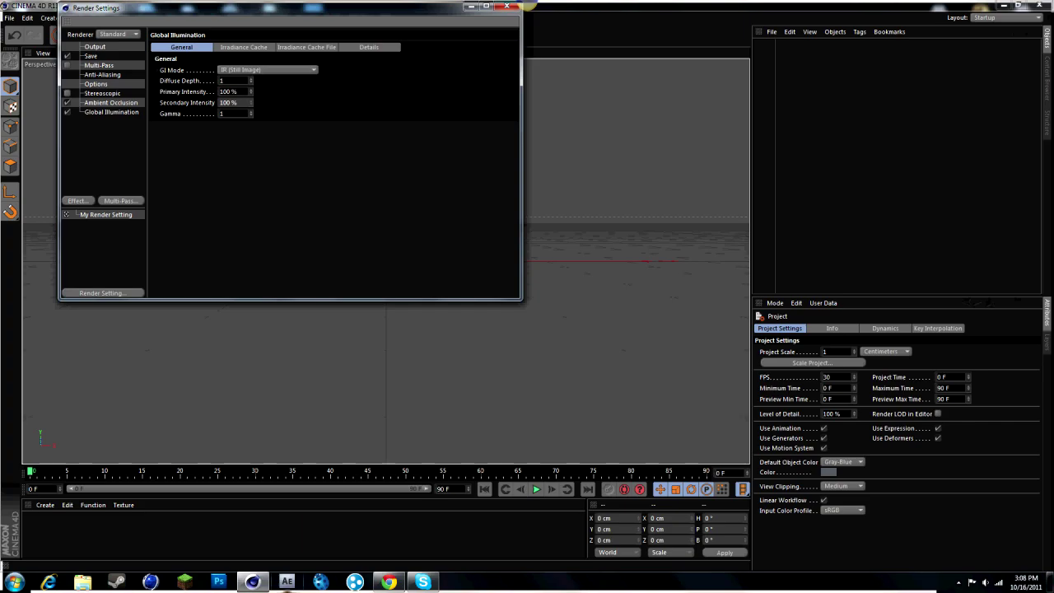
{"action": "double_click", "coordinate": [222, 114]}
{"action": "type", "text": "2.2"}
{"action": "left_click", "coordinate": [268, 69]}
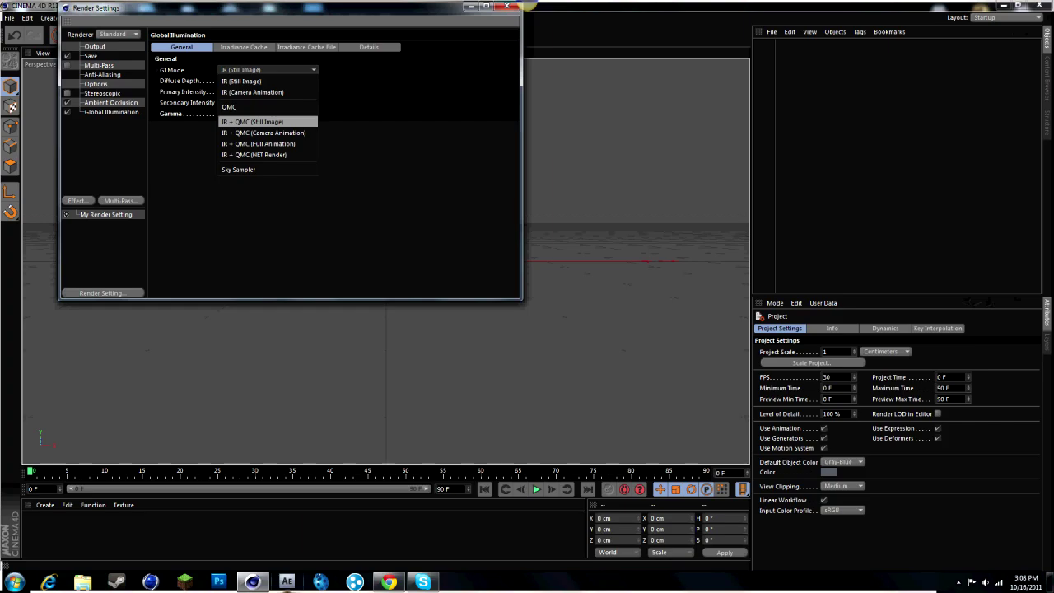
{"action": "left_click", "coordinate": [253, 122]}
Set the irradiance cache's stochastic samples to Low, lower its record density, and close the render settings.
{"action": "left_click", "coordinate": [244, 48]}
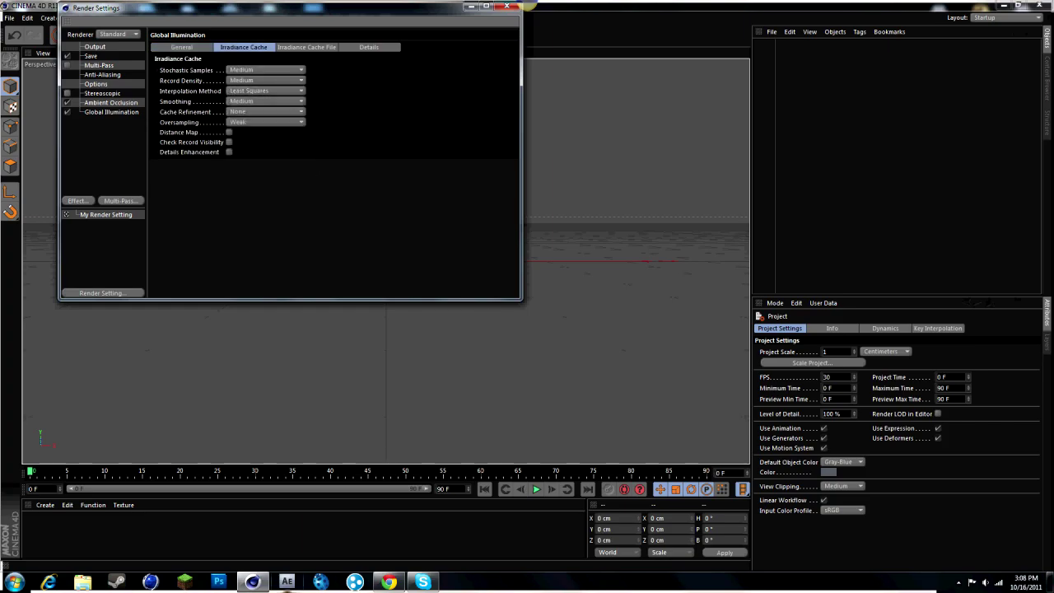
{"action": "left_click", "coordinate": [266, 70]}
{"action": "left_click", "coordinate": [262, 103]}
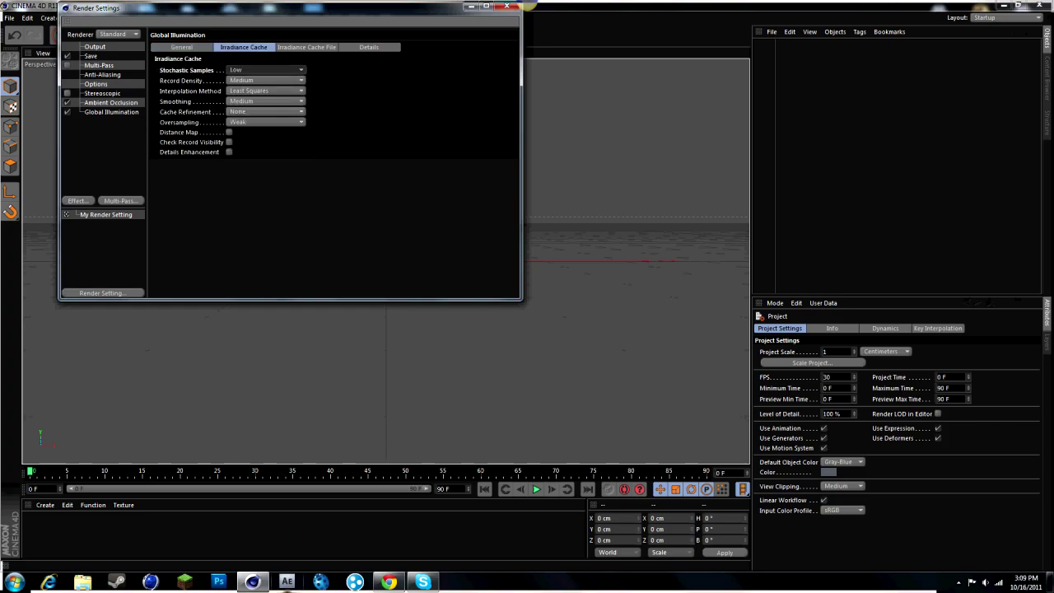
{"action": "left_click", "coordinate": [266, 81]}
{"action": "left_click", "coordinate": [247, 112]}
{"action": "left_click_drag", "start_coordinate": [206, 8], "coordinate": [184, 51]}
{"action": "left_click", "coordinate": [484, 48]}
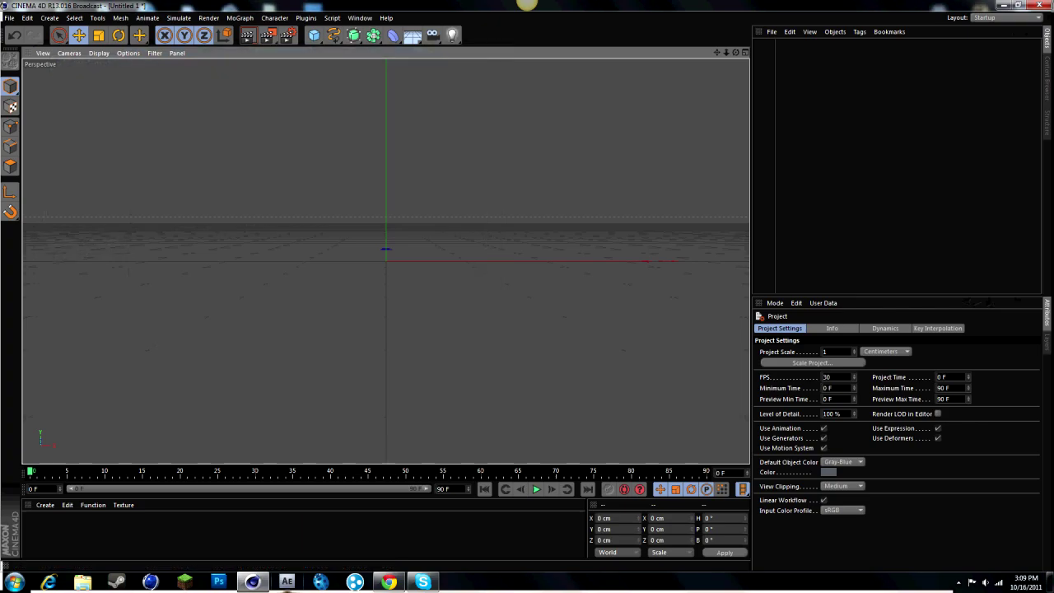
Add a Floor object and set its pitch rotation to 90° so it stands upright as a backdrop.
{"action": "left_click", "coordinate": [411, 35]}
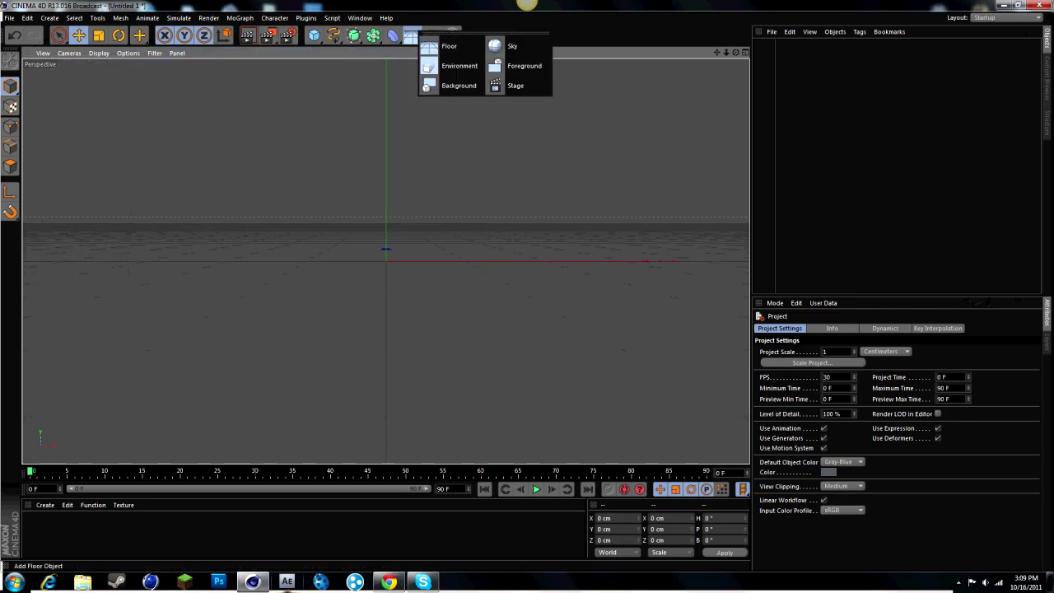
{"action": "left_click", "coordinate": [449, 46]}
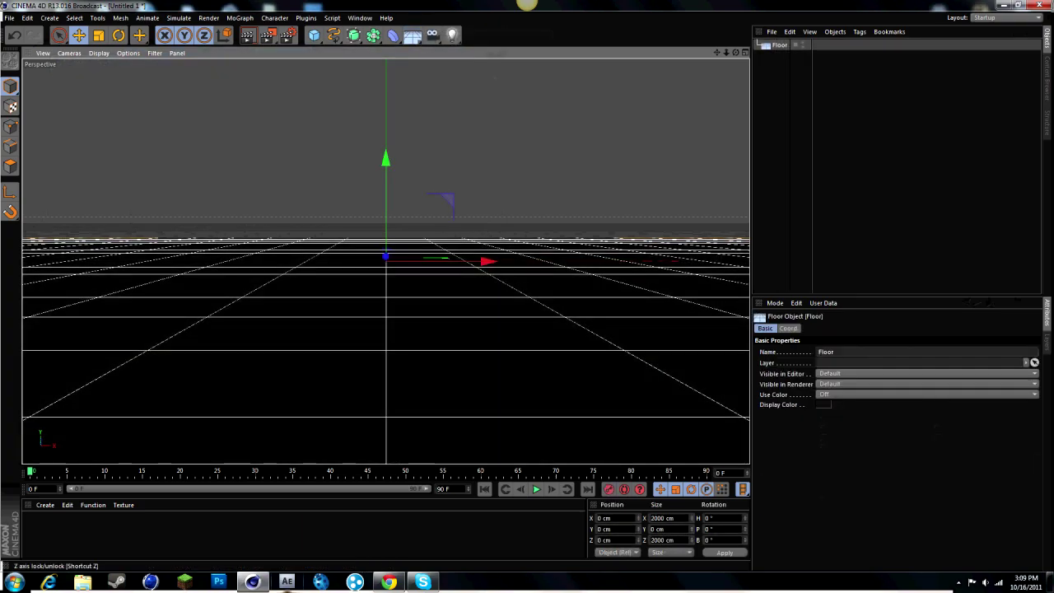
{"action": "key", "text": "r"}
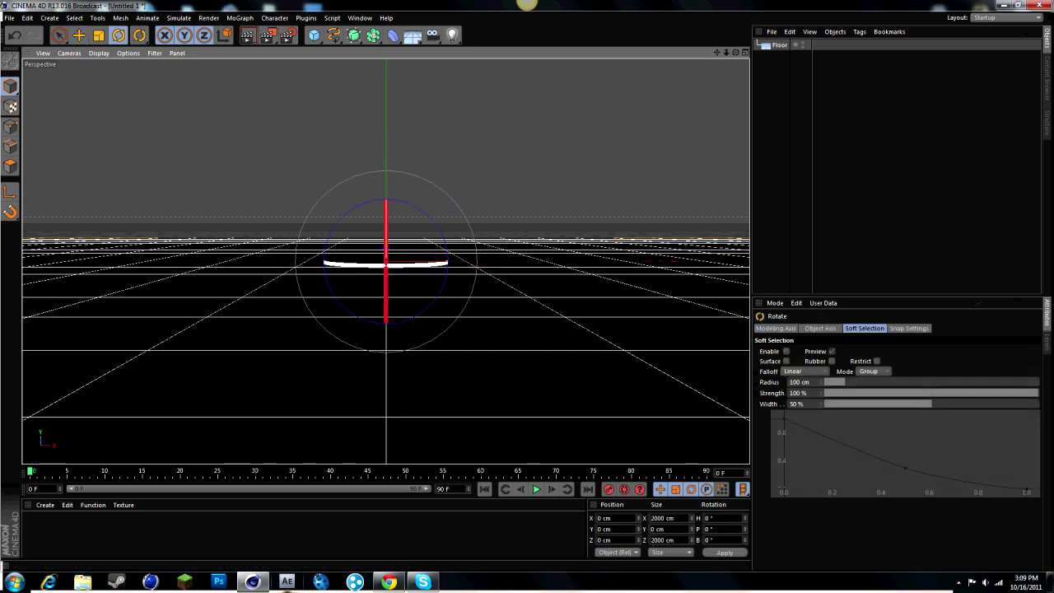
{"action": "left_click_drag", "start_coordinate": [386, 272], "coordinate": [386, 282]}
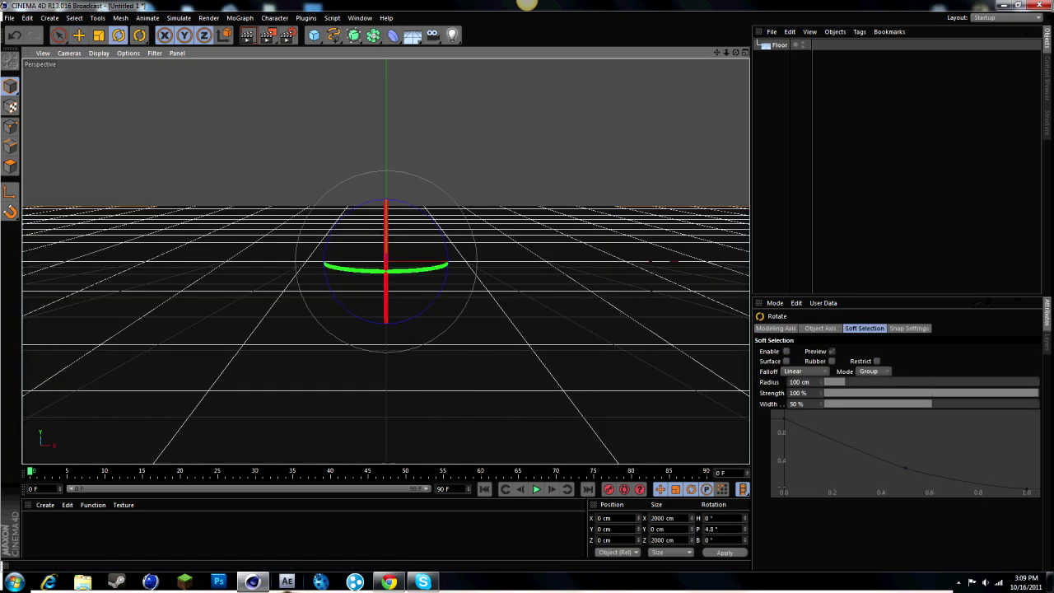
{"action": "double_click", "coordinate": [711, 530]}
{"action": "type", "text": "90"}
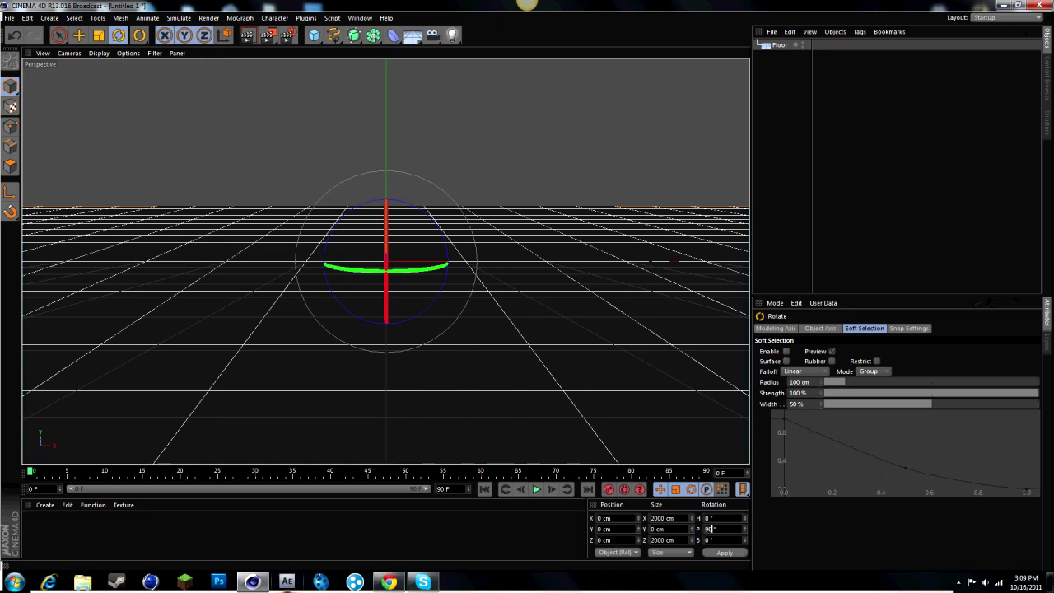
{"action": "key", "text": "Return"}
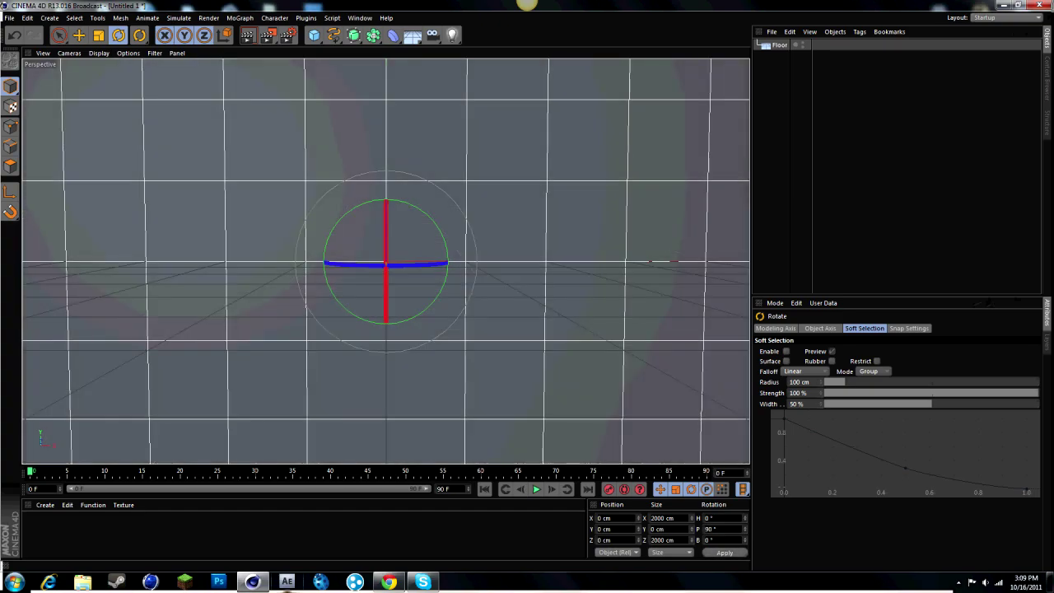
{"action": "left_click", "coordinate": [857, 165]}
Create a new material and set its color to a dark blue with RGB 0, 75, 156.
{"action": "double_click", "coordinate": [247, 535]}
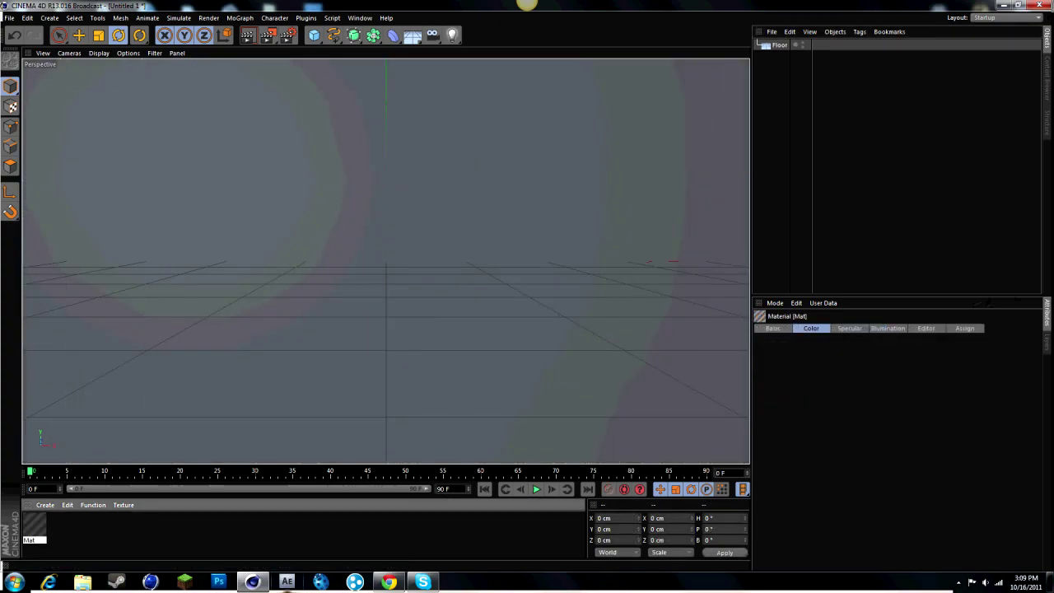
{"action": "double_click", "coordinate": [35, 525]}
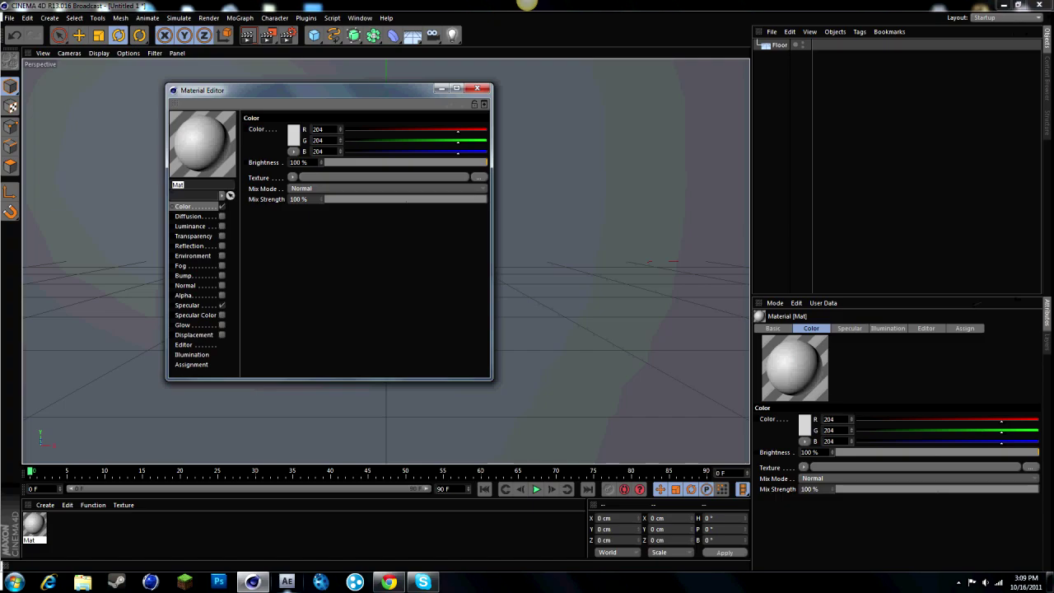
{"action": "left_click", "coordinate": [293, 134]}
{"action": "left_click", "coordinate": [323, 86]}
{"action": "left_click", "coordinate": [295, 126]}
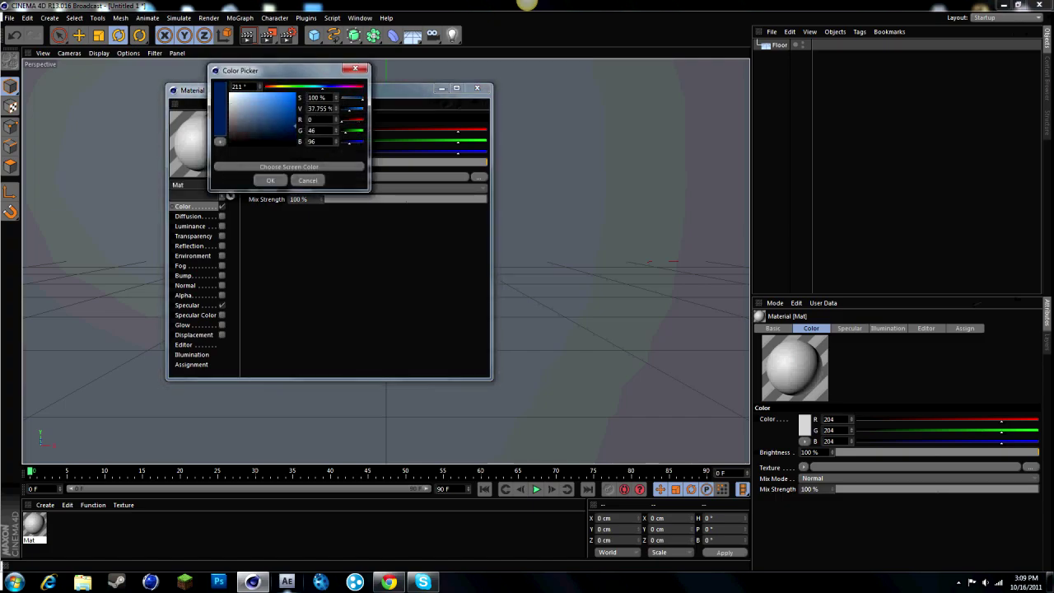
{"action": "left_click", "coordinate": [295, 108]}
{"action": "left_click", "coordinate": [271, 181]}
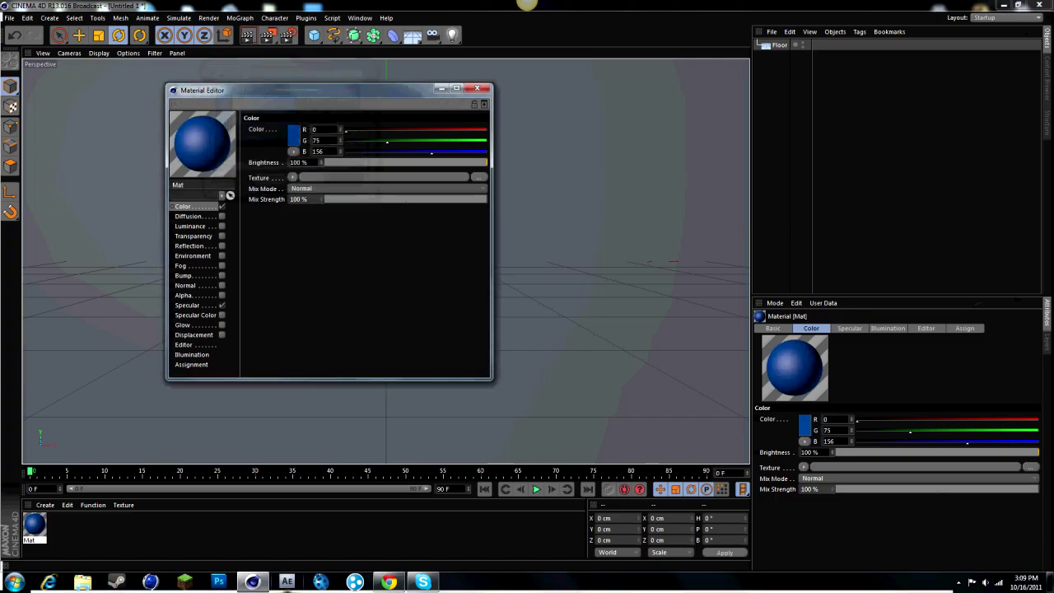
Enable reflection on the blue material with a Fresnel texture, 38% brightness and 31% mix strength.
{"action": "left_click", "coordinate": [222, 246]}
{"action": "left_click", "coordinate": [293, 187]}
{"action": "left_click", "coordinate": [305, 294]}
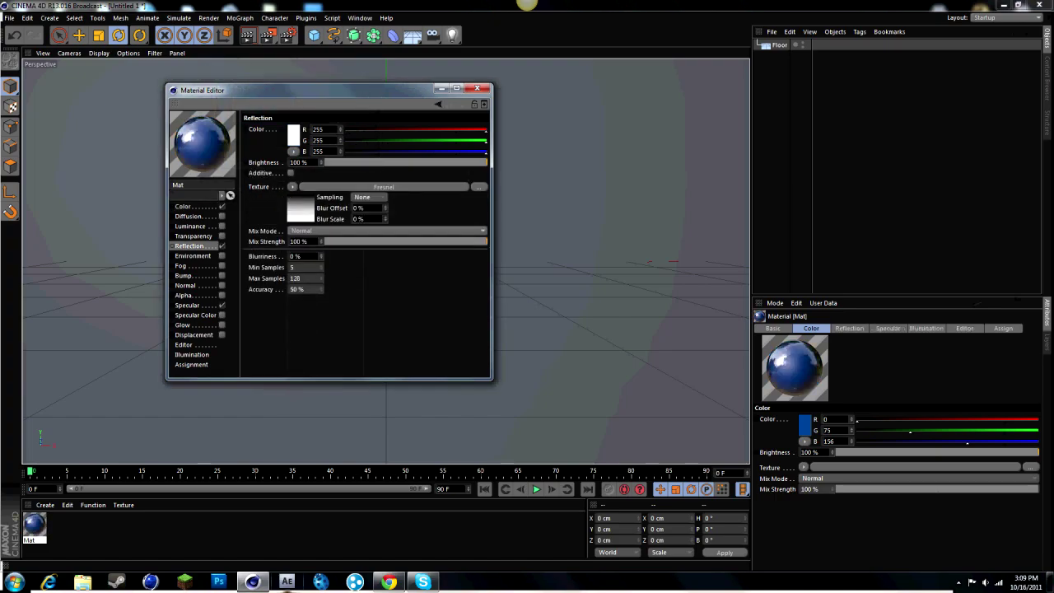
{"action": "left_click_drag", "start_coordinate": [366, 162], "coordinate": [386, 163]}
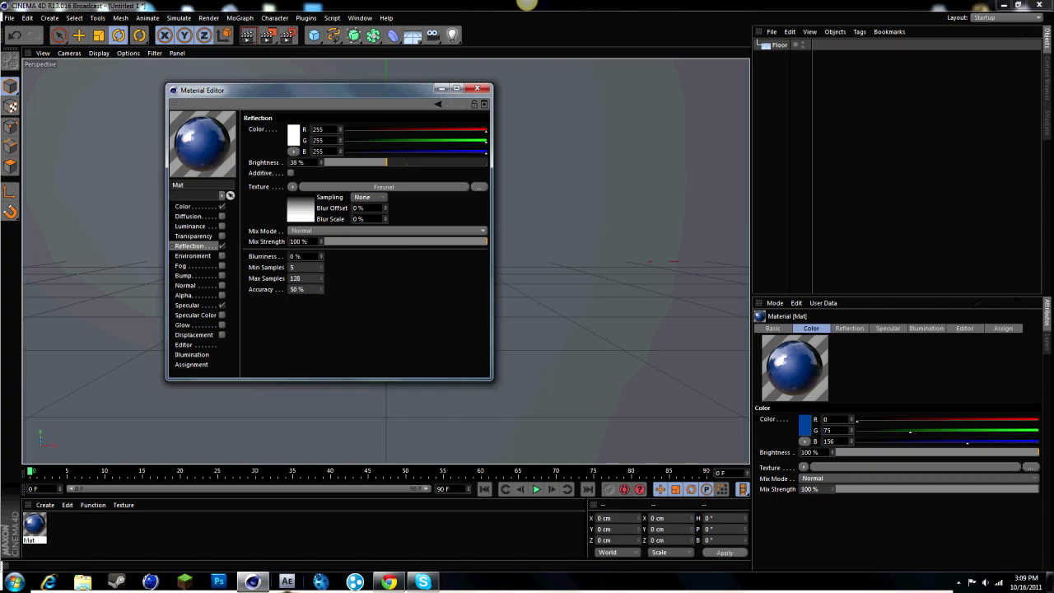
{"action": "left_click_drag", "start_coordinate": [371, 241], "coordinate": [376, 241]}
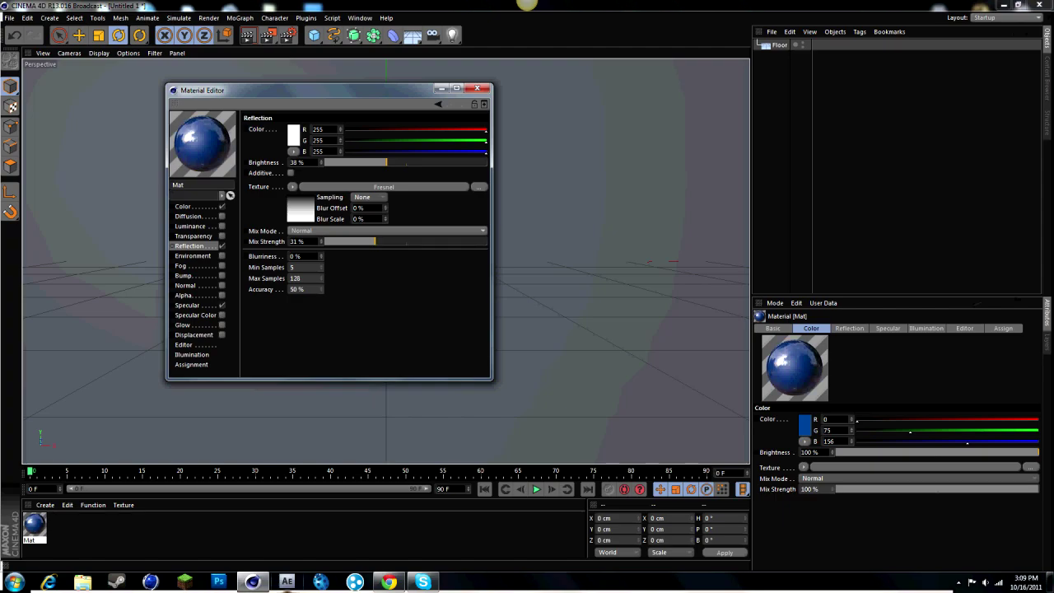
Apply the blue material to the floor and render the active view as a test.
{"action": "left_click", "coordinate": [477, 88]}
{"action": "left_click_drag", "start_coordinate": [35, 525], "coordinate": [779, 45]}
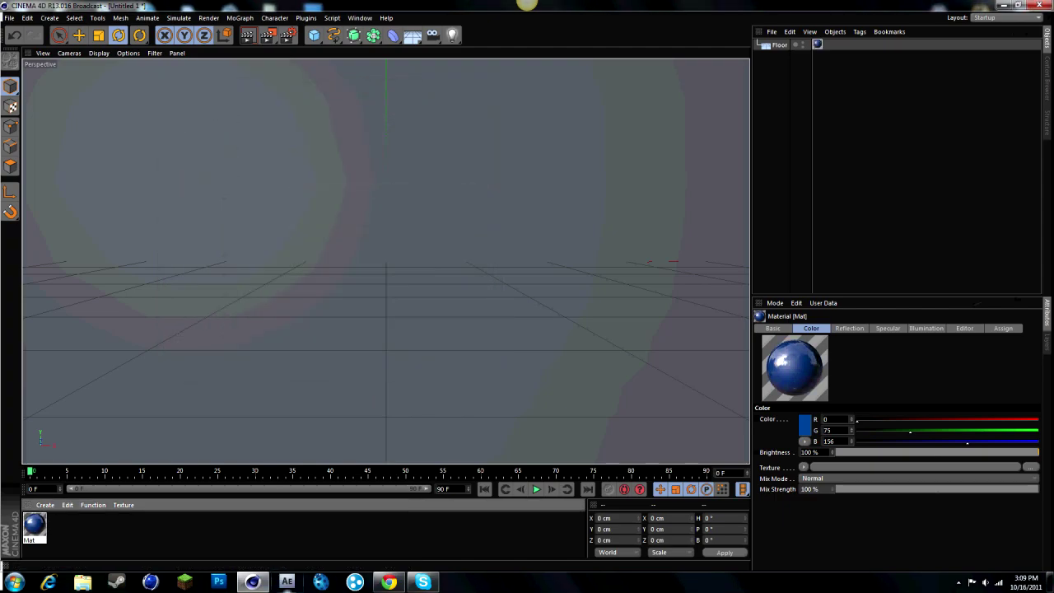
{"action": "left_click", "coordinate": [247, 35]}
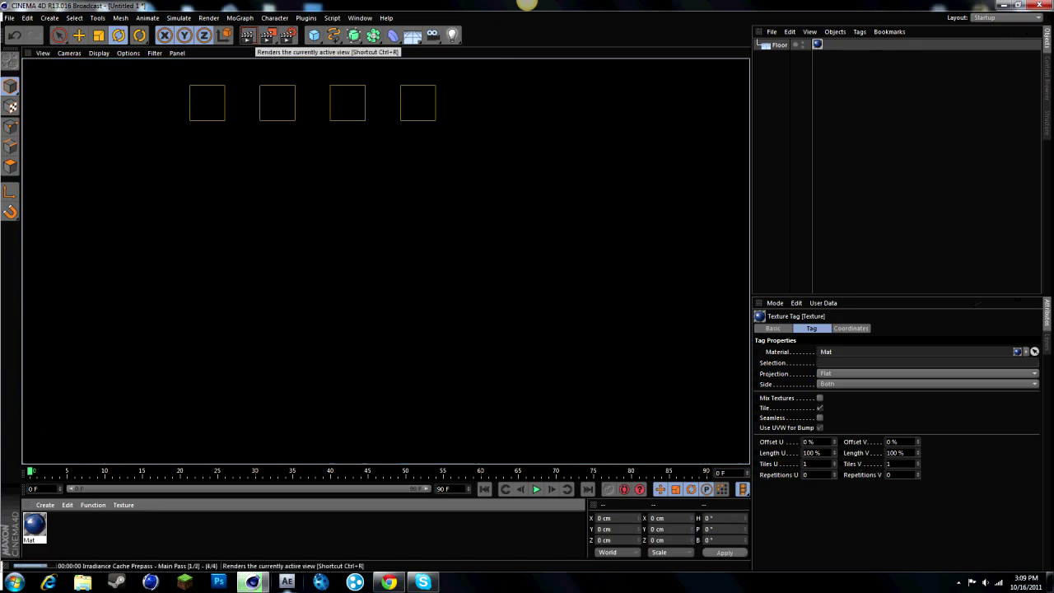
{"action": "left_click", "coordinate": [385, 247]}
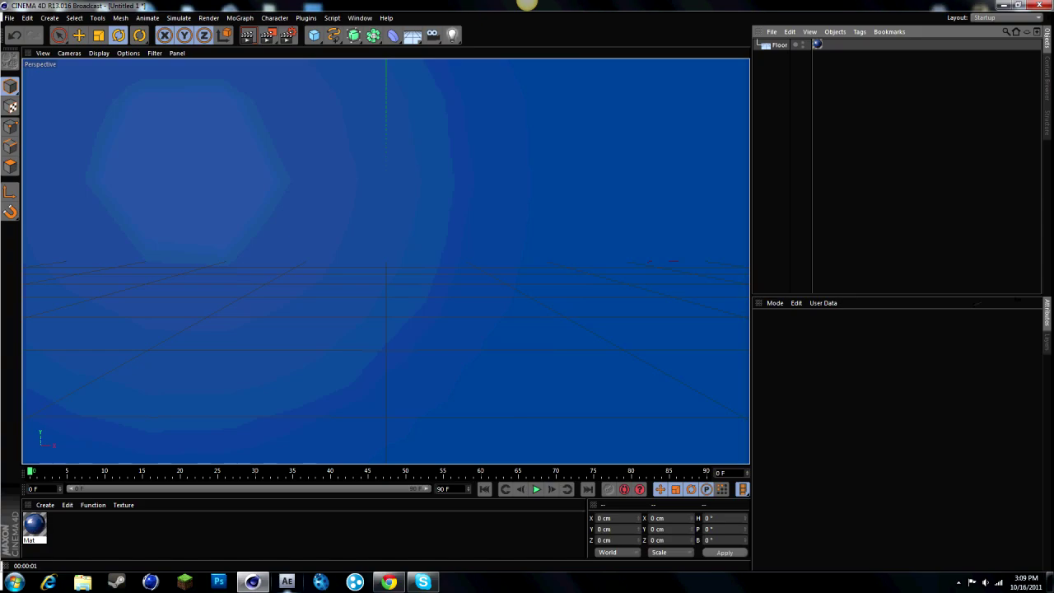
Add a Disc object and rotate its pitch to about 90° so it faces the camera.
{"action": "left_click_drag", "start_coordinate": [314, 36], "coordinate": [349, 66]}
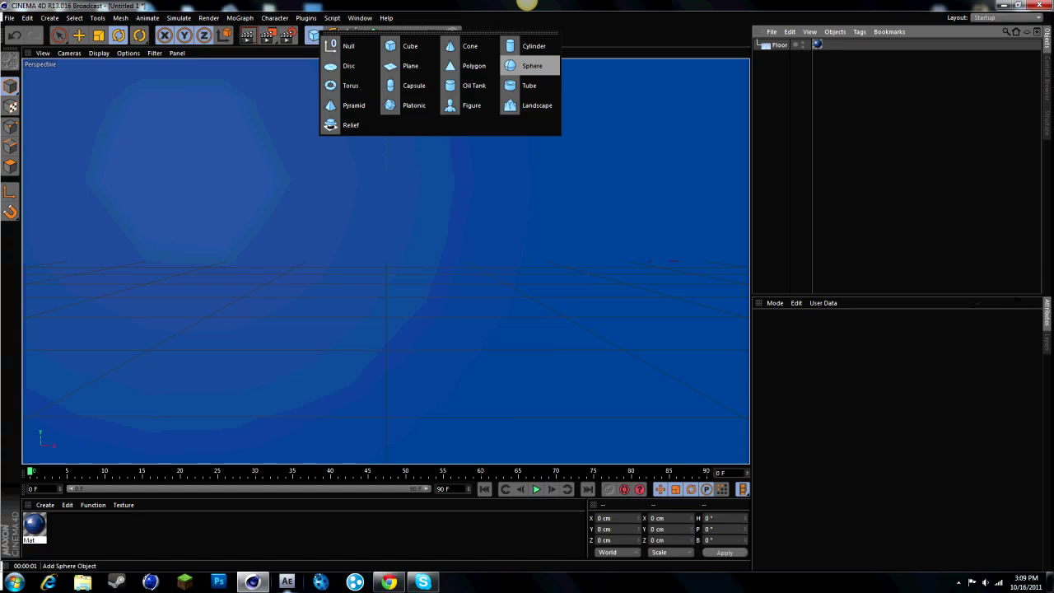
{"action": "left_click_drag", "start_coordinate": [532, 66], "coordinate": [349, 66]}
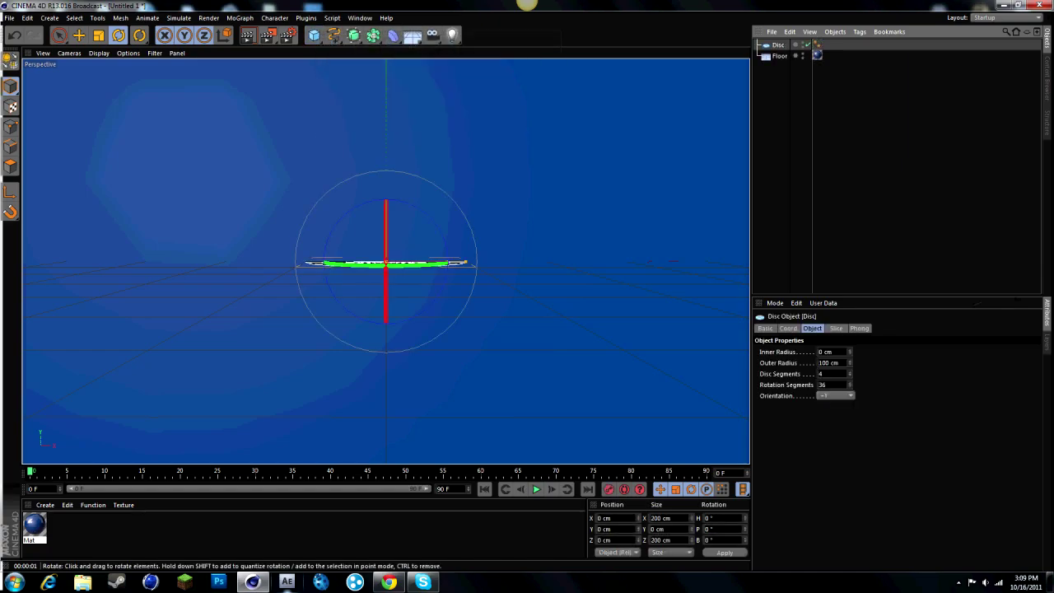
{"action": "left_click_drag", "start_coordinate": [387, 213], "coordinate": [386, 310]}
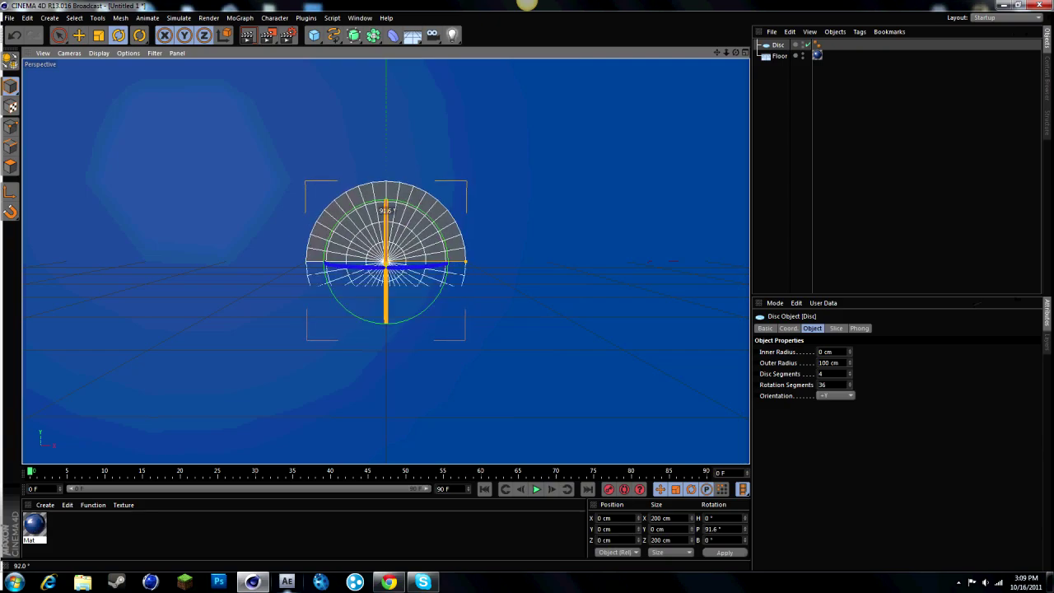
{"action": "left_click_drag", "start_coordinate": [474, 300], "coordinate": [472, 299]}
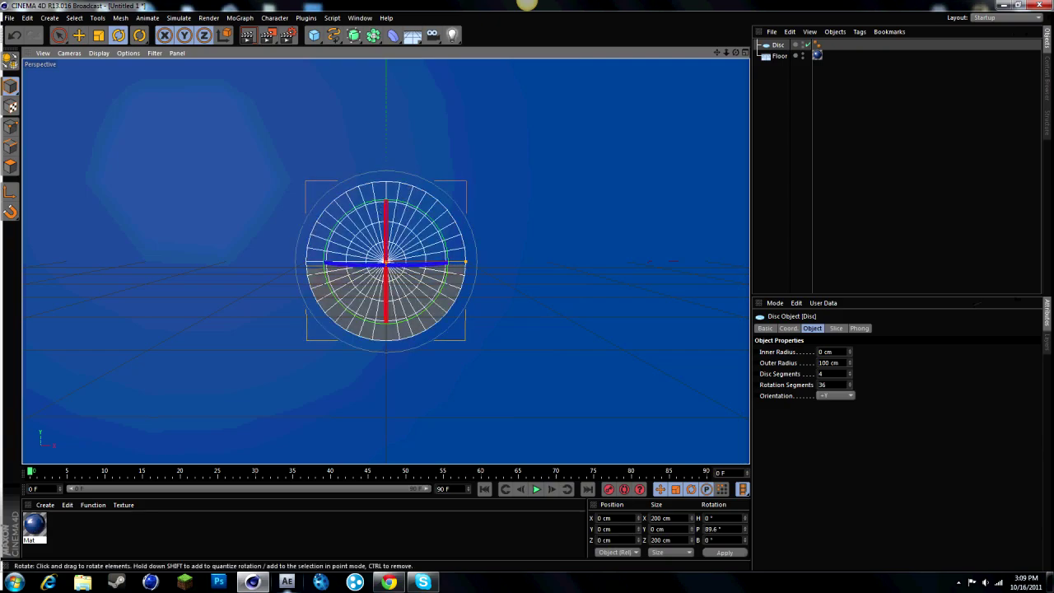
Move the floor slightly back so that it sits behind the disc, and deselect it.
{"action": "left_click", "coordinate": [779, 56]}
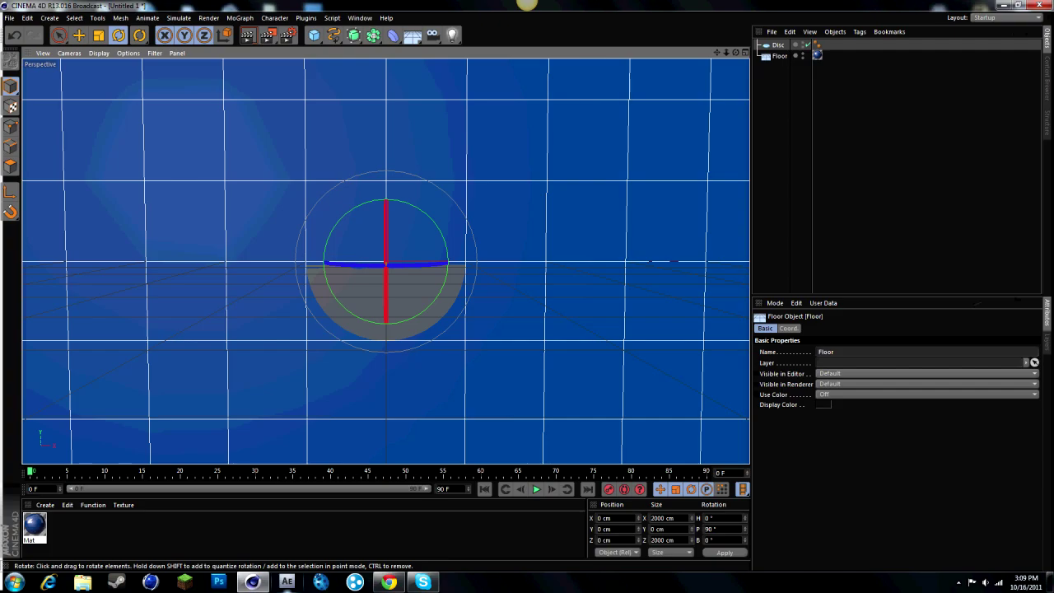
{"action": "key", "text": "e"}
{"action": "left_click_drag", "start_coordinate": [385, 266], "coordinate": [386, 266]}
{"action": "left_click", "coordinate": [795, 148]}
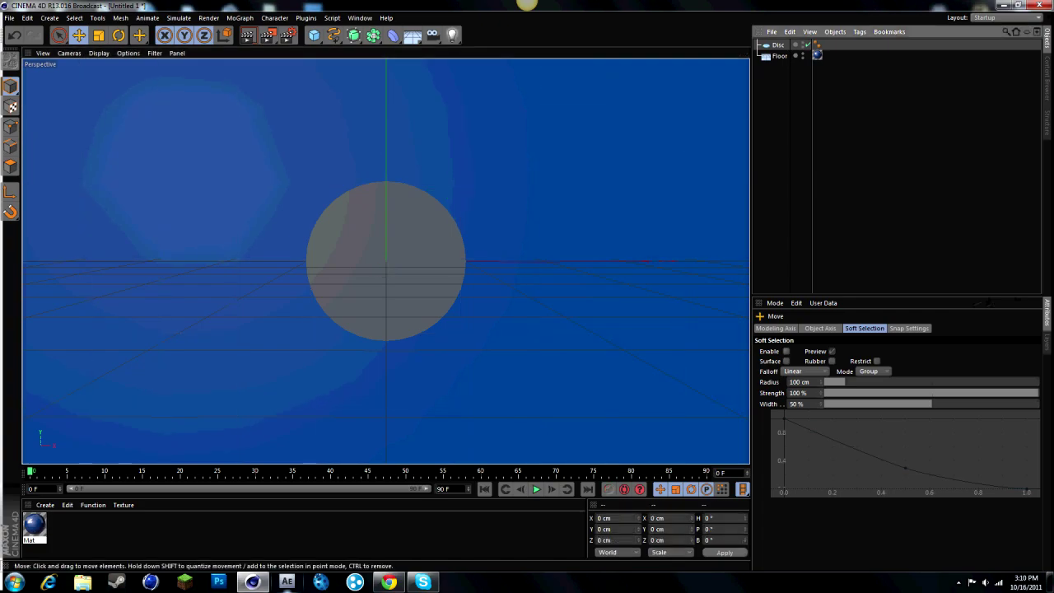
Create a new material and set its color to pure white (RGB 255, 255, 255).
{"action": "double_click", "coordinate": [157, 532]}
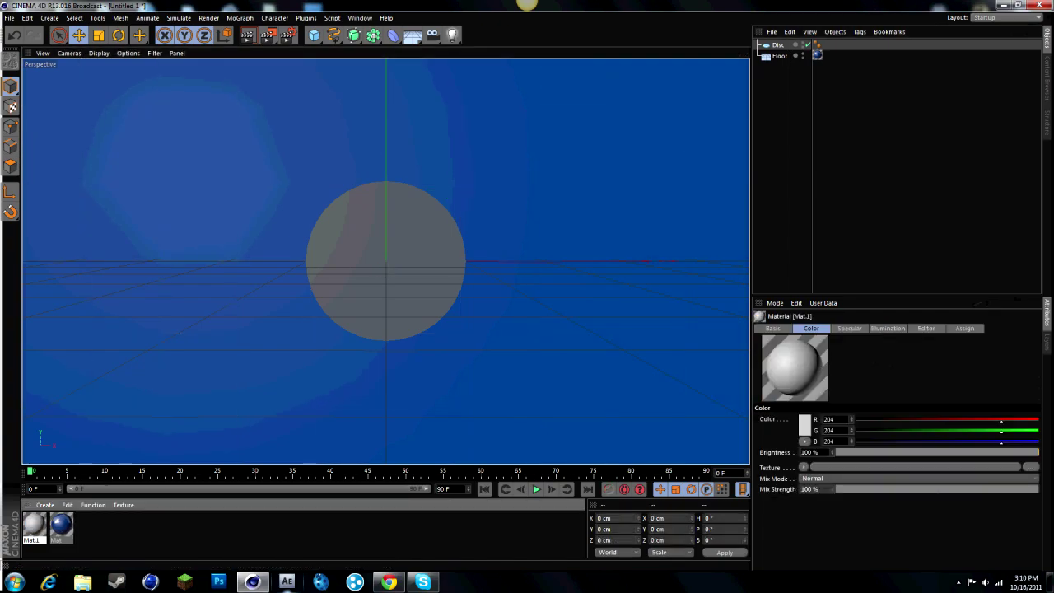
{"action": "double_click", "coordinate": [61, 525]}
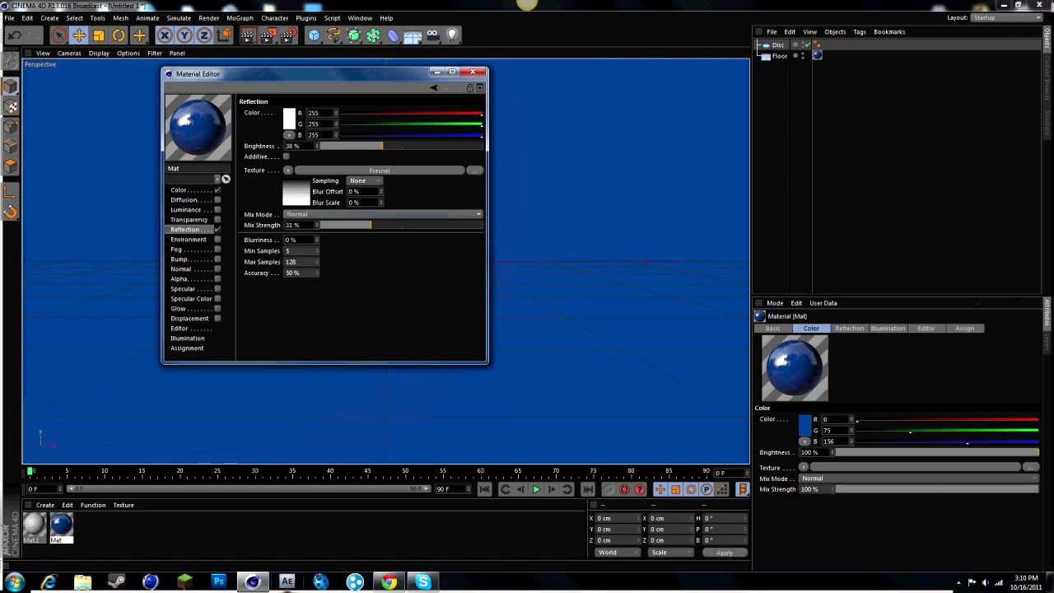
{"action": "left_click", "coordinate": [473, 73]}
{"action": "left_click", "coordinate": [33, 524]}
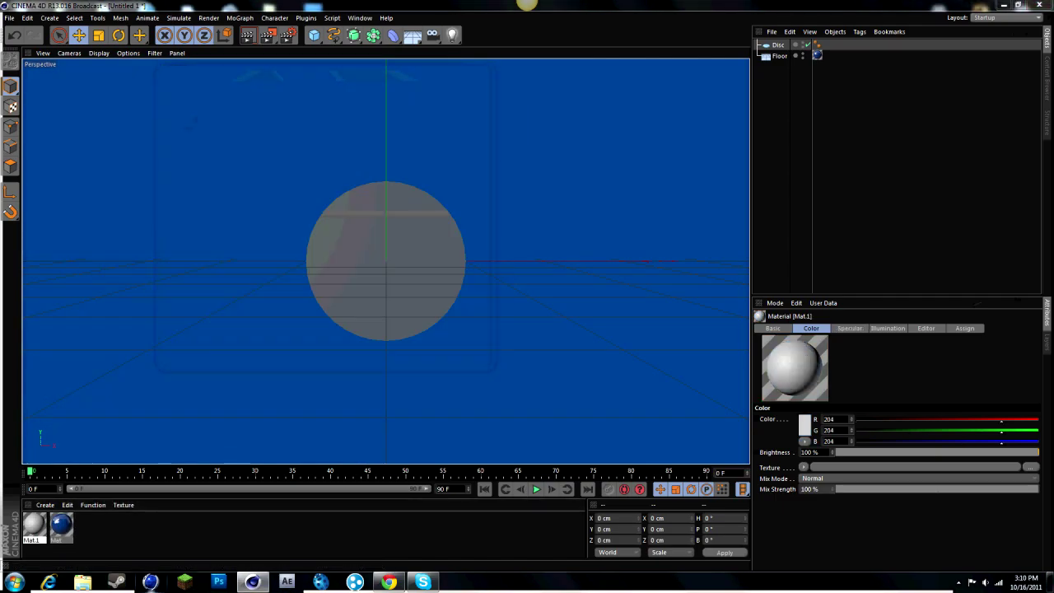
{"action": "double_click", "coordinate": [34, 525]}
{"action": "left_click", "coordinate": [180, 190]}
{"action": "left_click", "coordinate": [289, 118]}
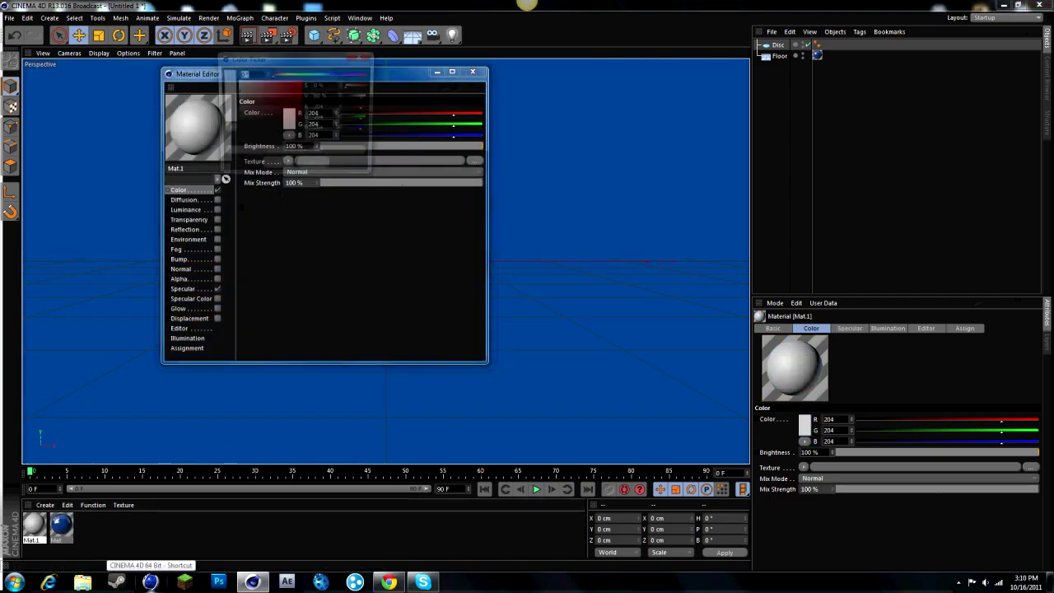
{"action": "left_click", "coordinate": [277, 168]}
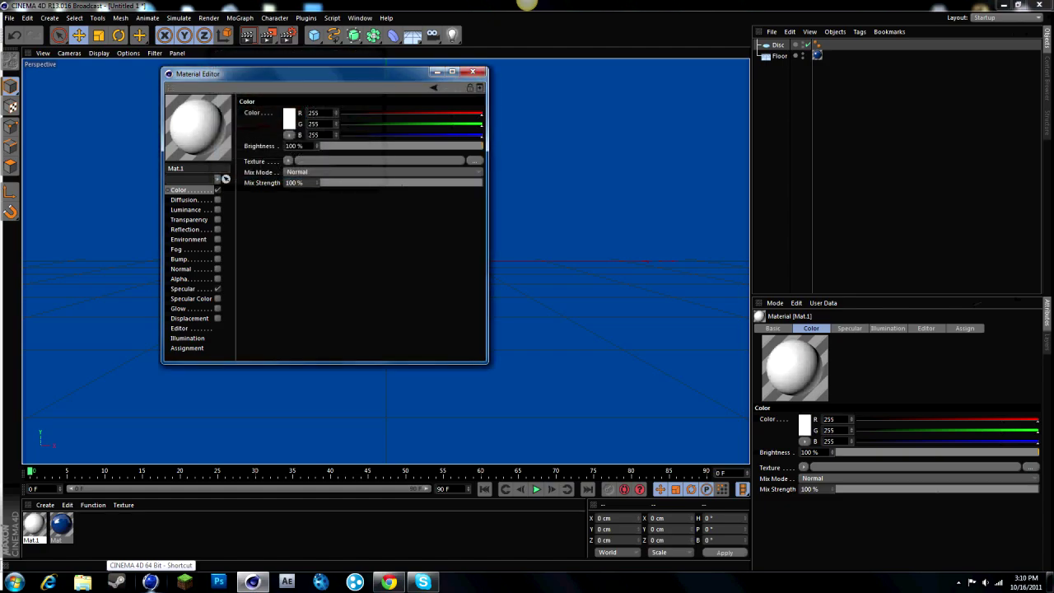
Enable reflection on the white material with a Fresnel texture, 40% brightness and a reduced mix strength.
{"action": "left_click", "coordinate": [218, 230]}
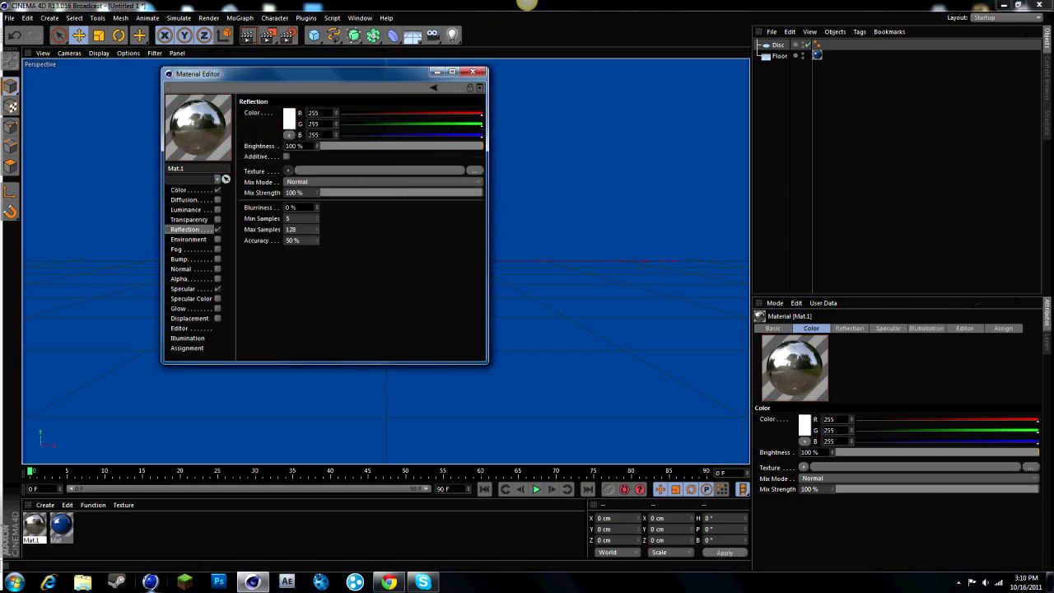
{"action": "left_click", "coordinate": [288, 171]}
{"action": "left_click", "coordinate": [313, 285]}
{"action": "left_click", "coordinate": [373, 146]}
{"action": "left_click_drag", "start_coordinate": [372, 146], "coordinate": [386, 146]}
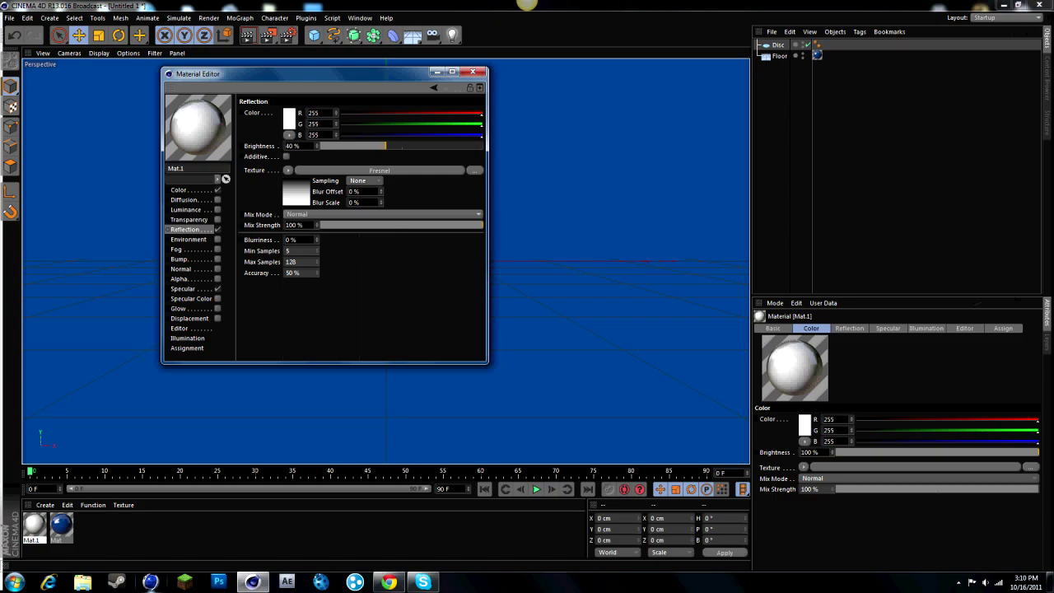
{"action": "left_click", "coordinate": [363, 225]}
{"action": "left_click_drag", "start_coordinate": [362, 224], "coordinate": [369, 225]}
{"action": "left_click", "coordinate": [473, 73]}
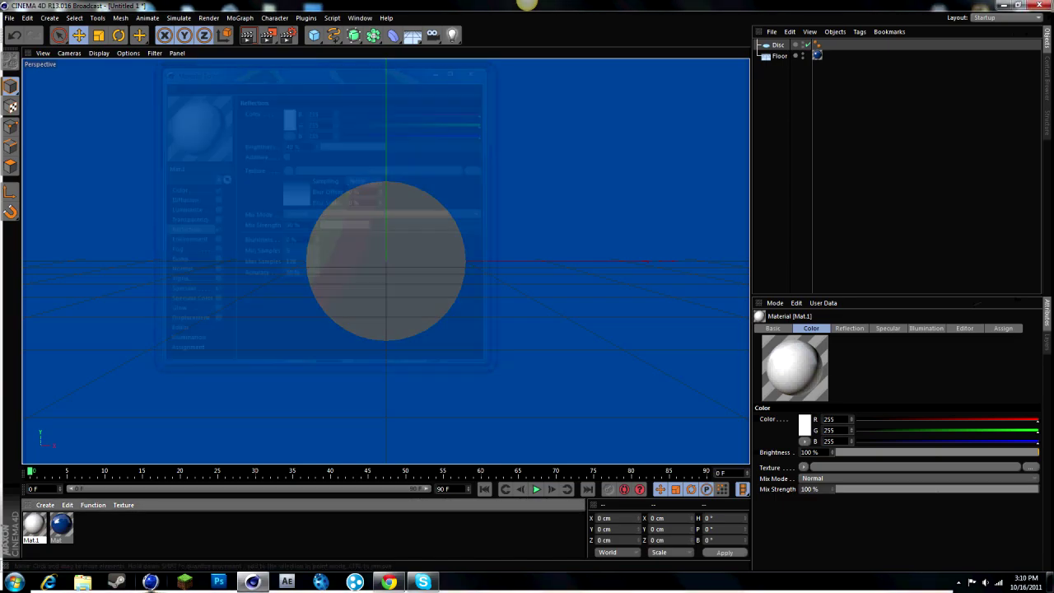
Apply the white material to the disc and add a MoText object to the scene.
{"action": "left_click_drag", "start_coordinate": [33, 524], "coordinate": [381, 267]}
{"action": "left_click", "coordinate": [527, 206]}
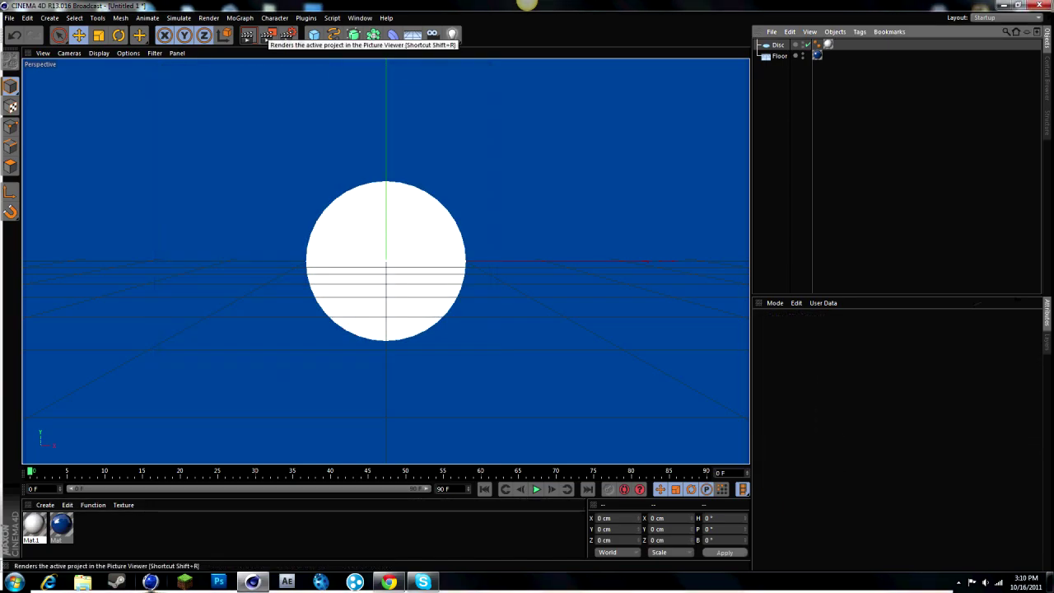
{"action": "left_click", "coordinate": [240, 17]}
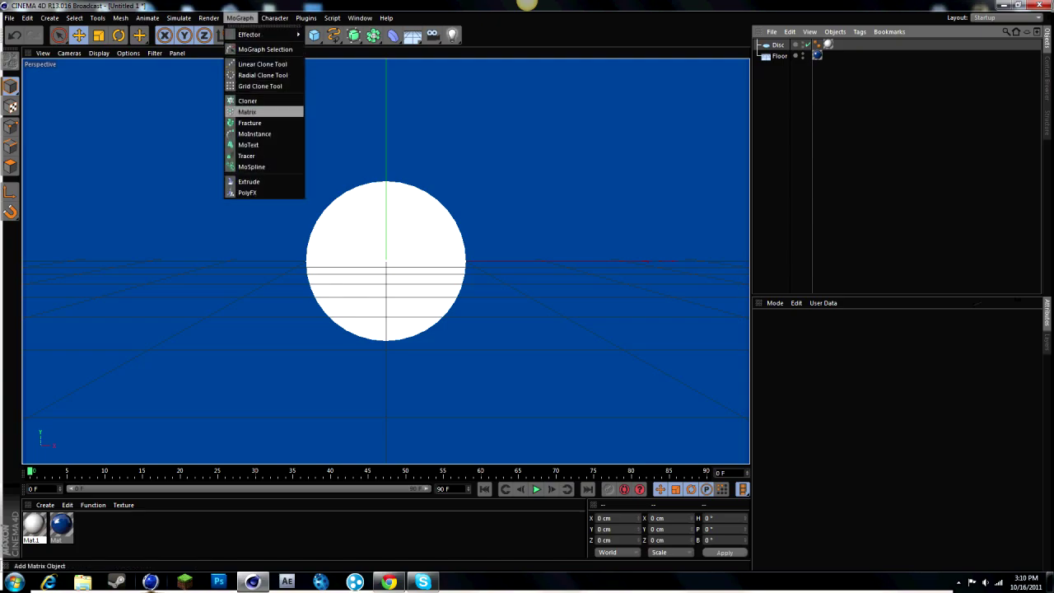
{"action": "left_click", "coordinate": [260, 144]}
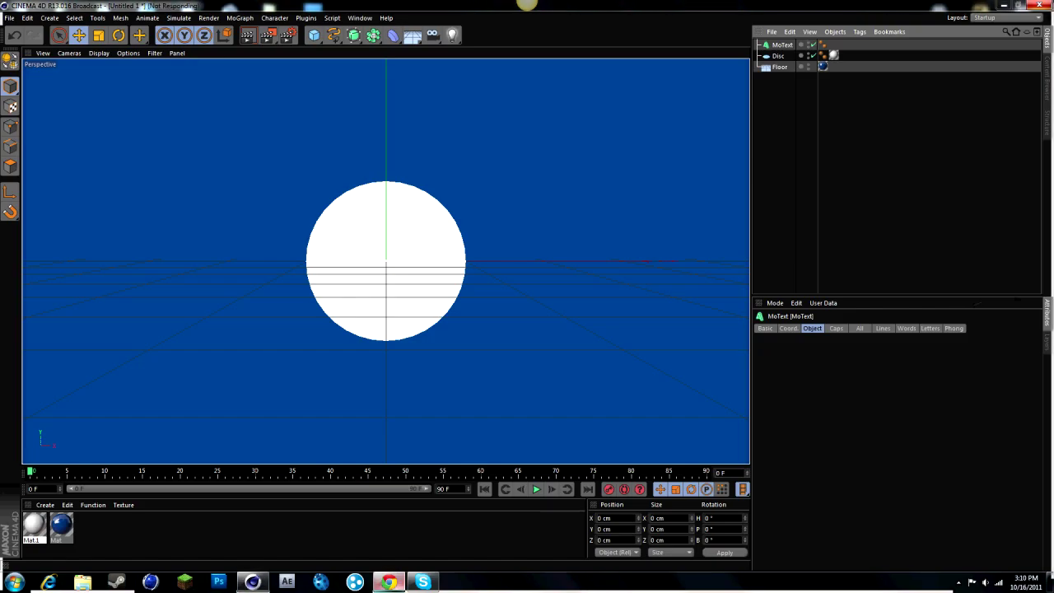
{"action": "left_click", "coordinate": [389, 581]}
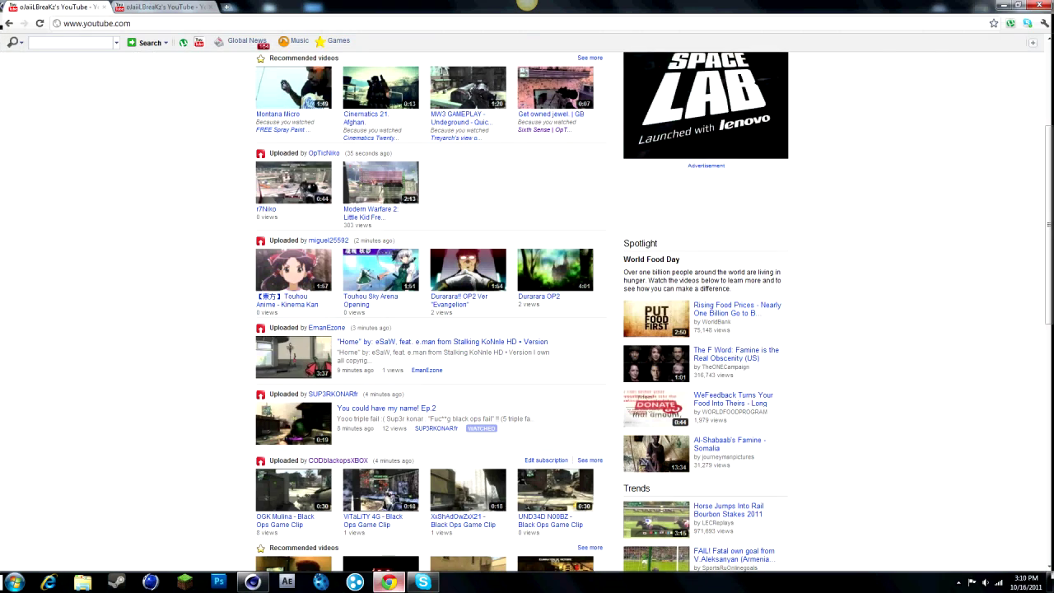
{"action": "key", "text": "ctrl+Tab"}
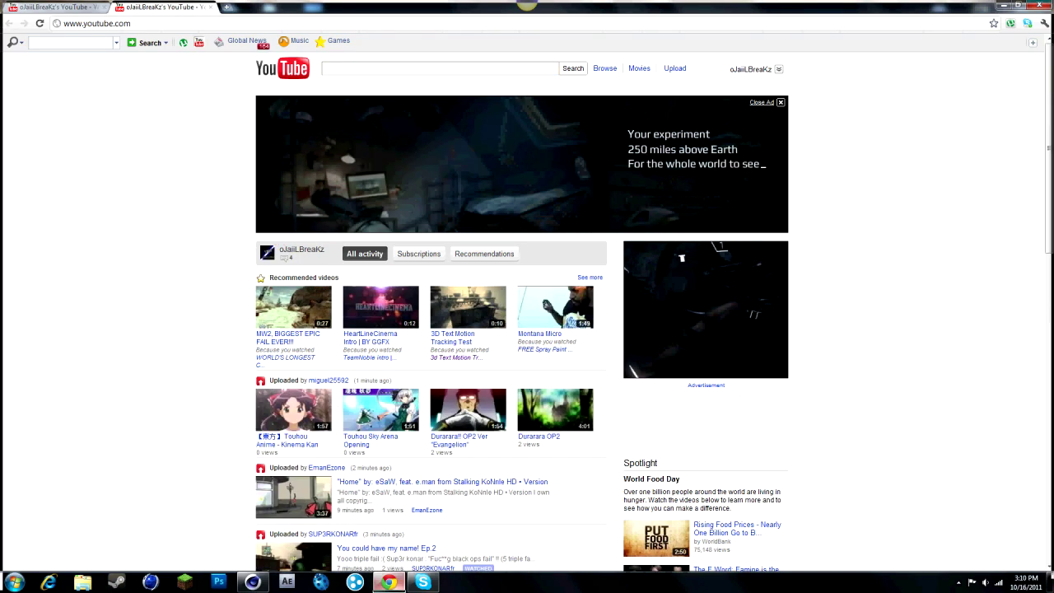
{"action": "key", "text": "ctrl+Tab"}
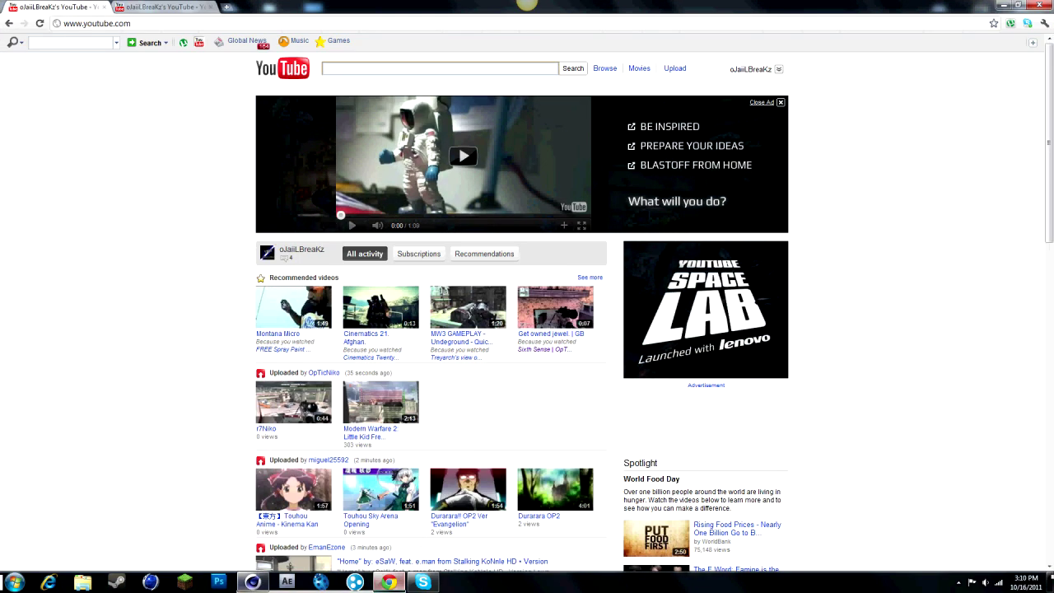
{"action": "left_click", "coordinate": [253, 581]}
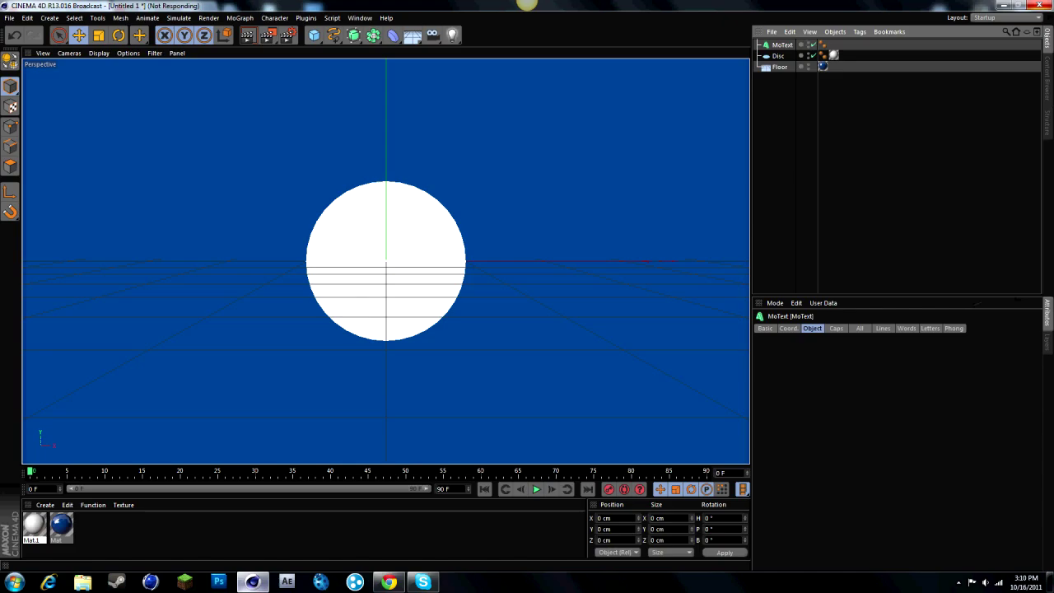
{"action": "key", "text": "alt+Tab"}
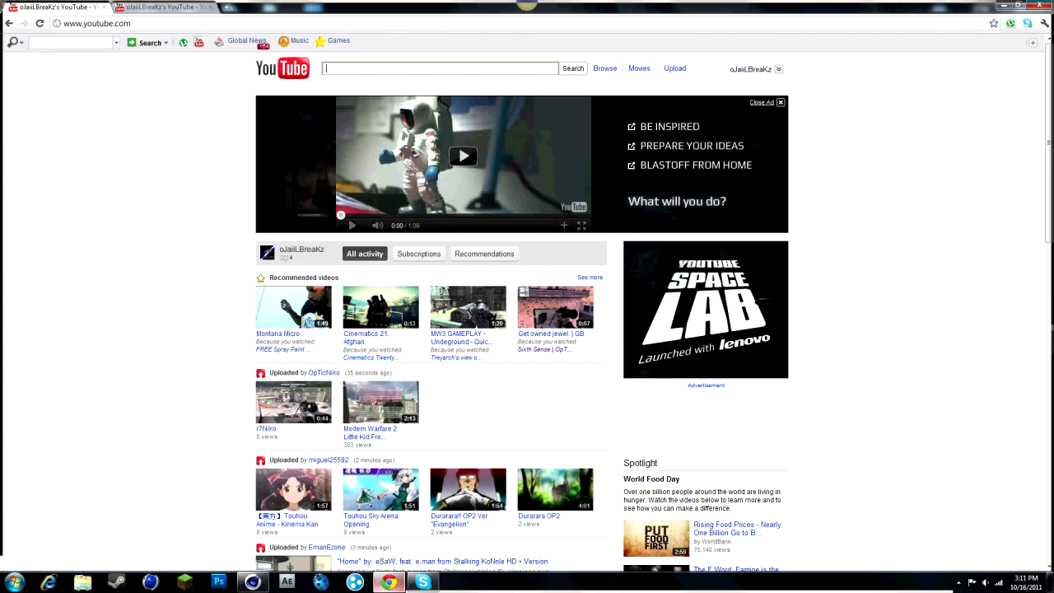
{"action": "key", "text": "alt+Tab"}
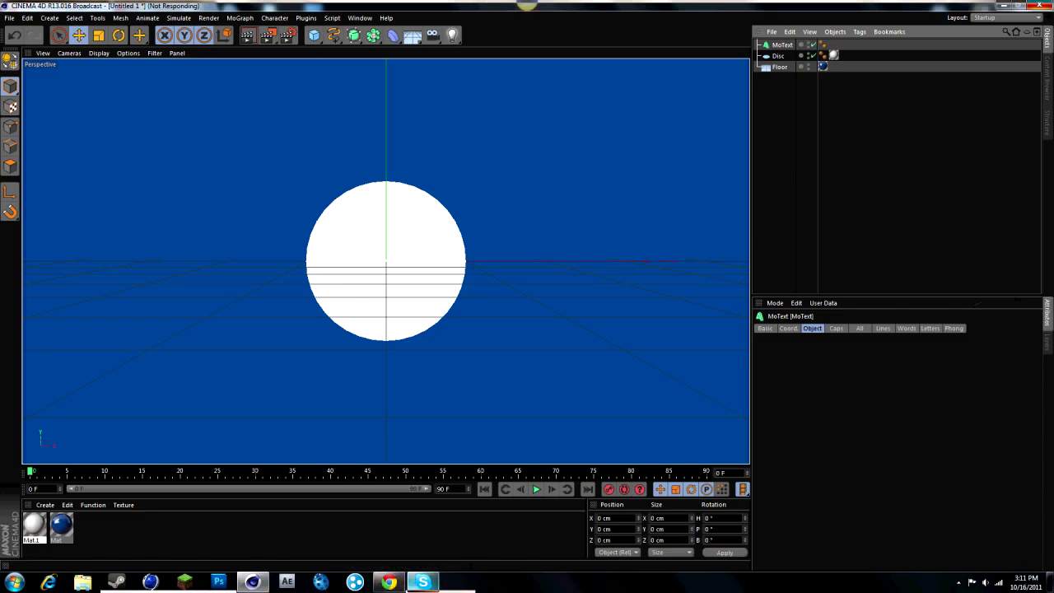
{"action": "left_click", "coordinate": [389, 583]}
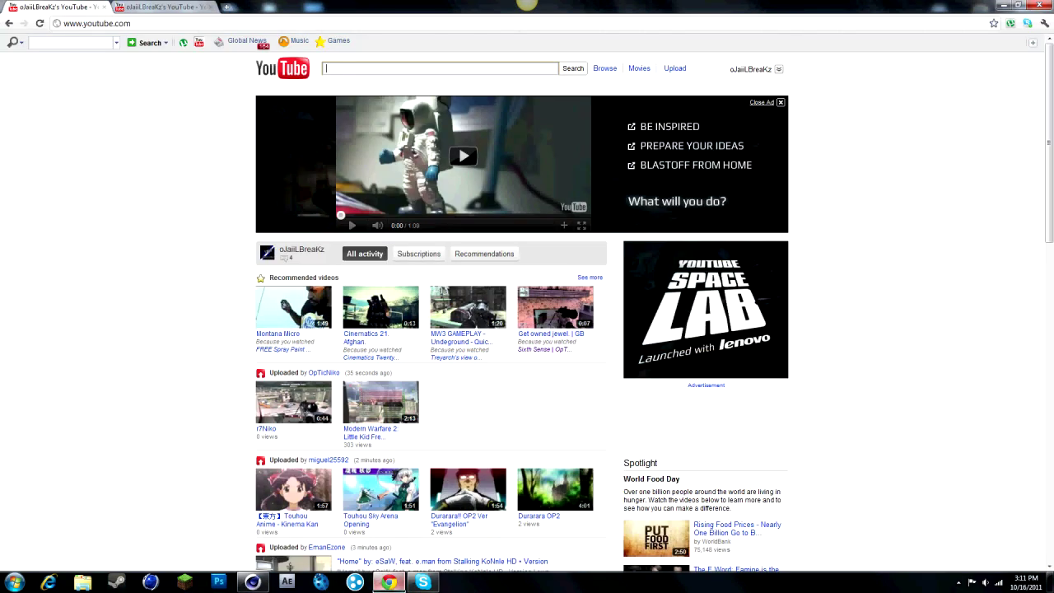
{"action": "left_click", "coordinate": [174, 7]}
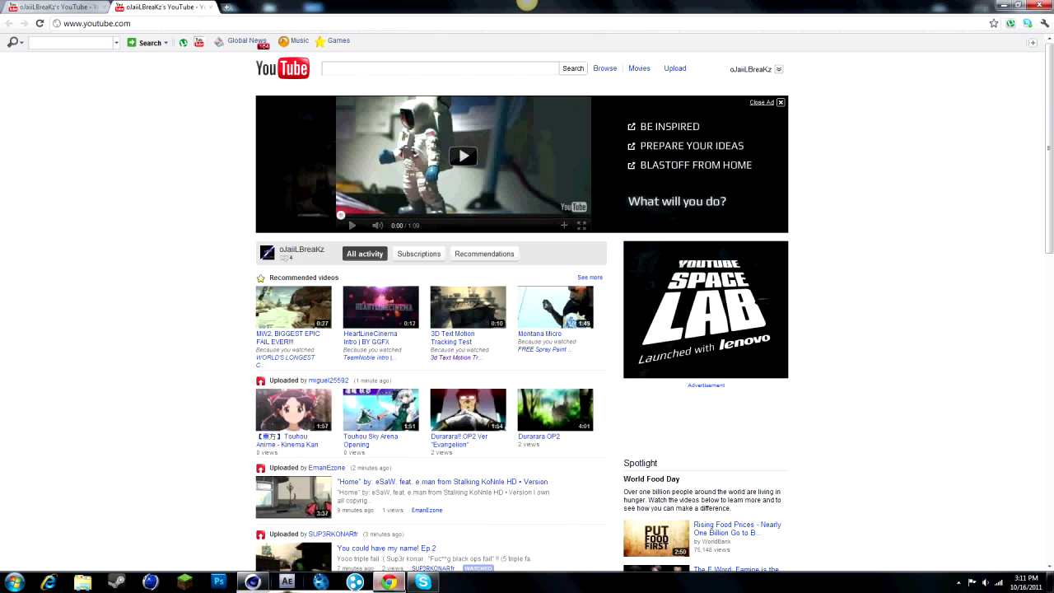
{"action": "left_click", "coordinate": [253, 583]}
{"action": "left_click", "coordinate": [252, 583]}
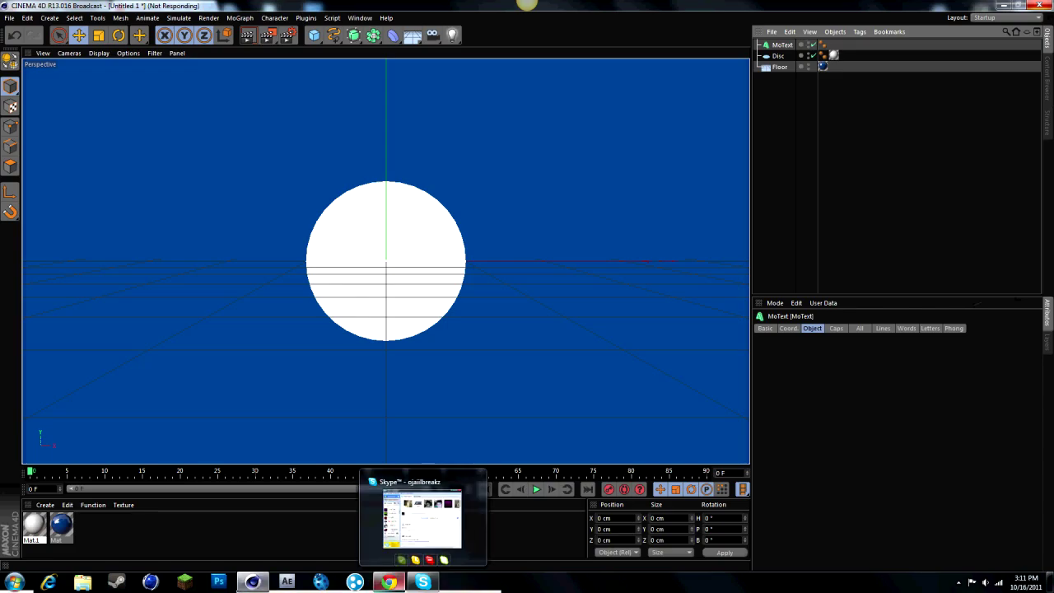
{"action": "mouse_move", "coordinate": [388, 582]}
{"action": "mouse_move", "coordinate": [389, 544]}
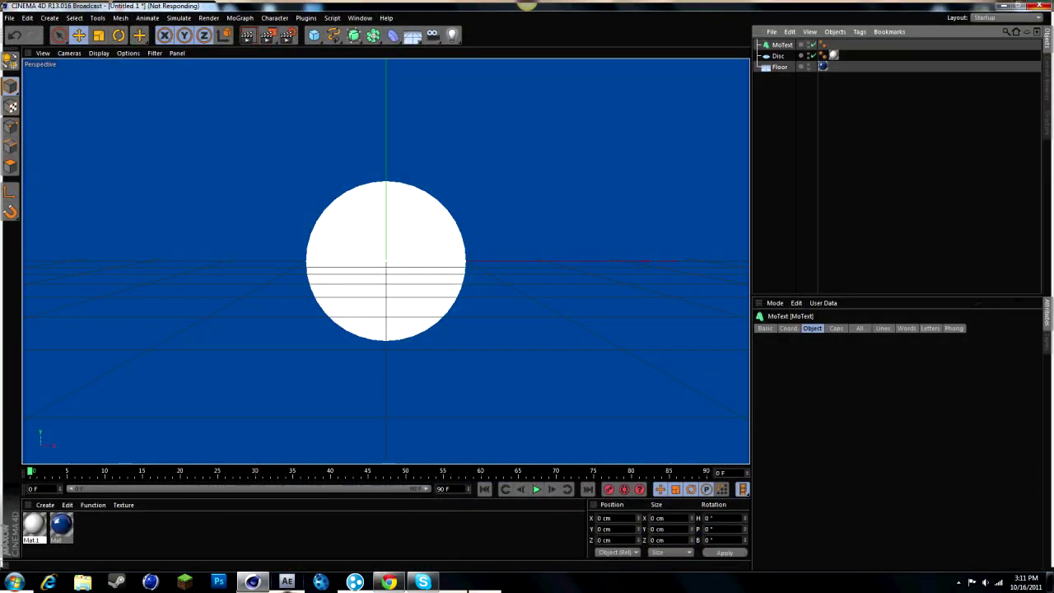
{"action": "mouse_move", "coordinate": [253, 581]}
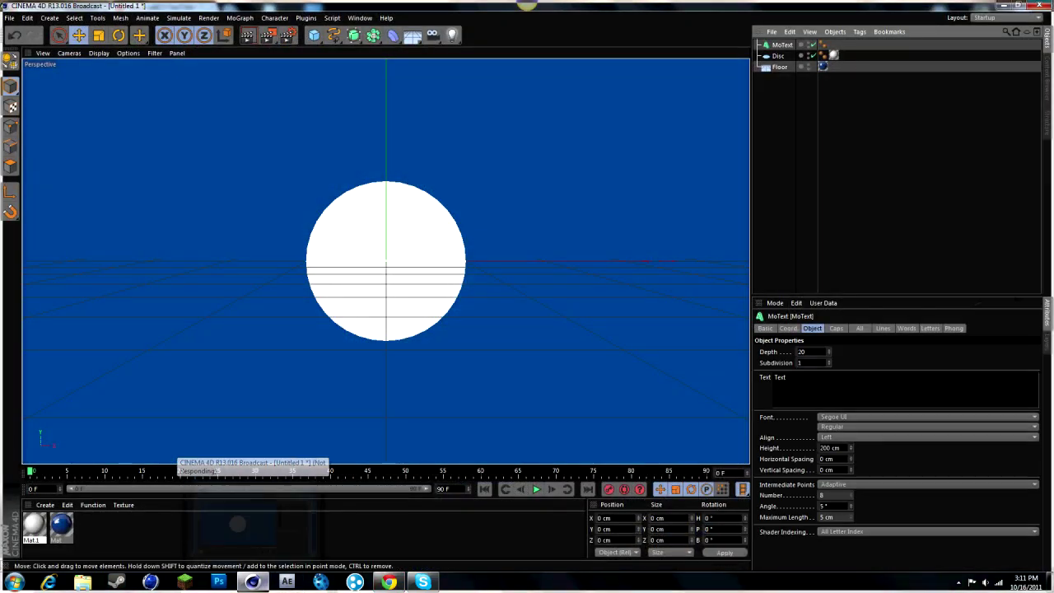
Move the MoText in front of the disc, to about X -149, Y -45, Z -119 cm.
{"action": "left_click_drag", "start_coordinate": [488, 261], "coordinate": [374, 261]}
{"action": "left_click_drag", "start_coordinate": [272, 158], "coordinate": [273, 195]}
{"action": "left_click_drag", "start_coordinate": [286, 290], "coordinate": [264, 298]}
Change the MoText wording to "loxcygfx" and deselect the object.
{"action": "double_click", "coordinate": [780, 377]}
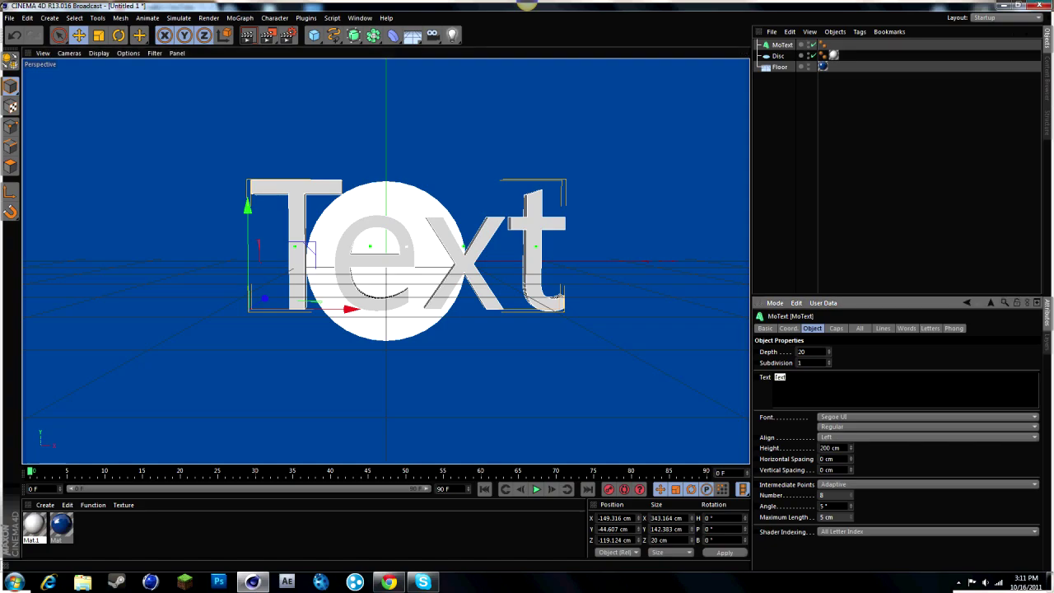
{"action": "type", "text": "o"}
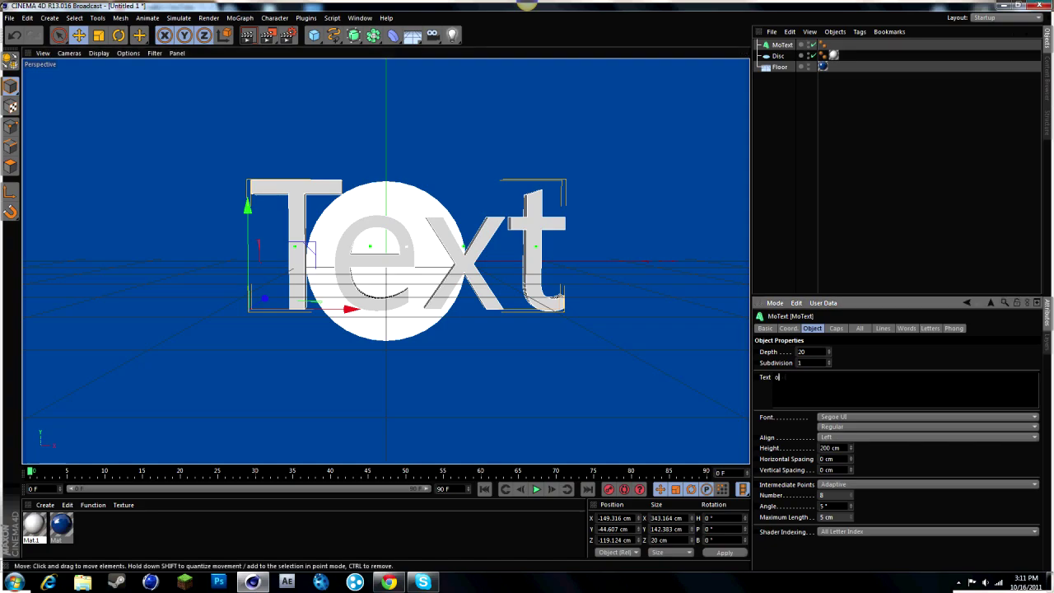
{"action": "type", "text": "oxcygfx"}
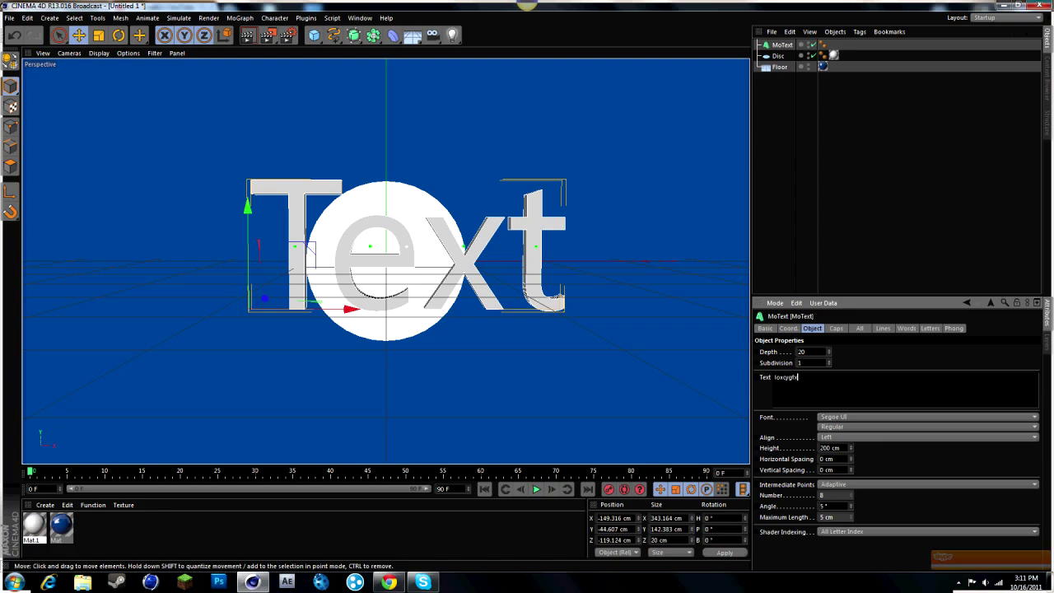
{"action": "left_click", "coordinate": [832, 140]}
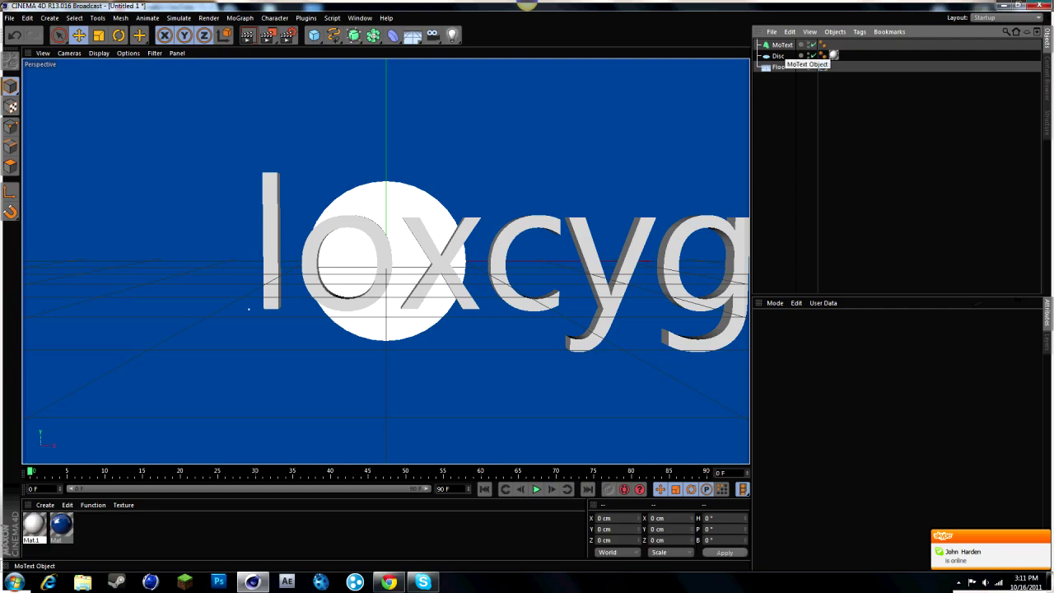
Center the MoText horizontally on the disc and push it back to about Z -37 cm, leaving it deselected.
{"action": "left_click", "coordinate": [783, 45]}
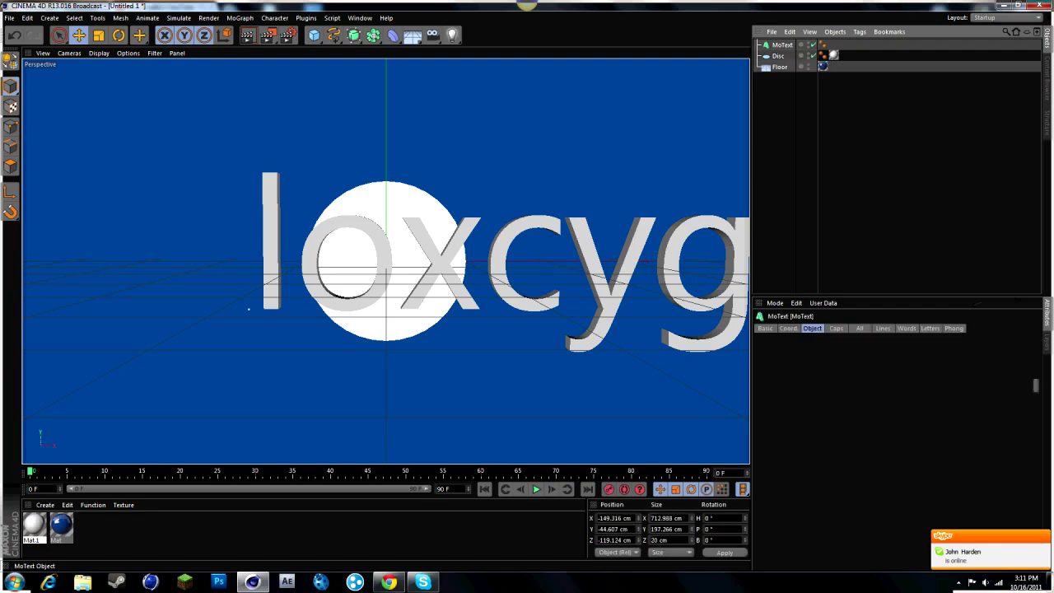
{"action": "left_click_drag", "start_coordinate": [350, 308], "coordinate": [143, 310]}
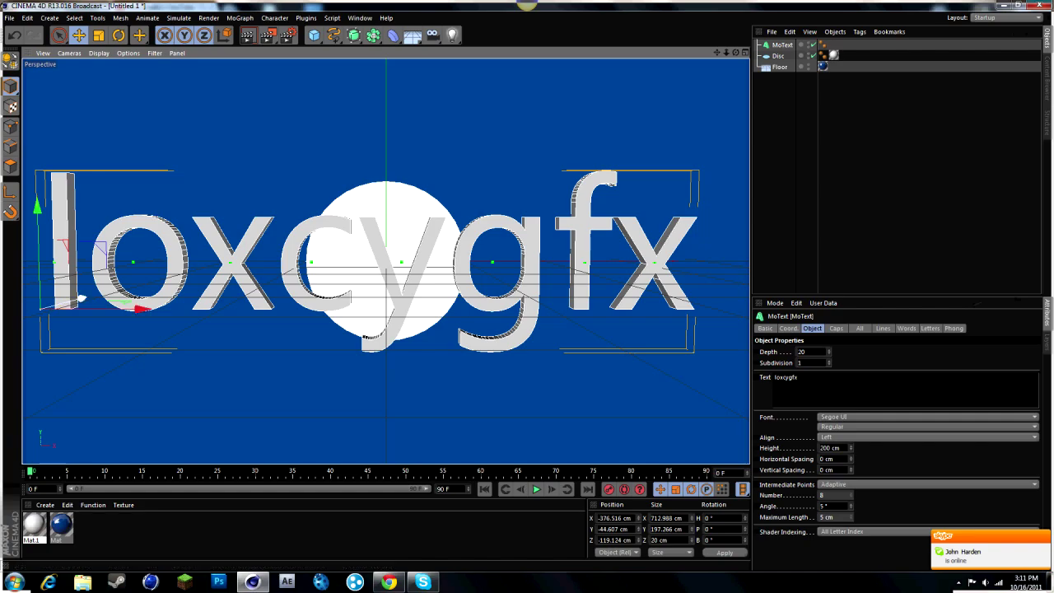
{"action": "left_click_drag", "start_coordinate": [80, 299], "coordinate": [110, 291]}
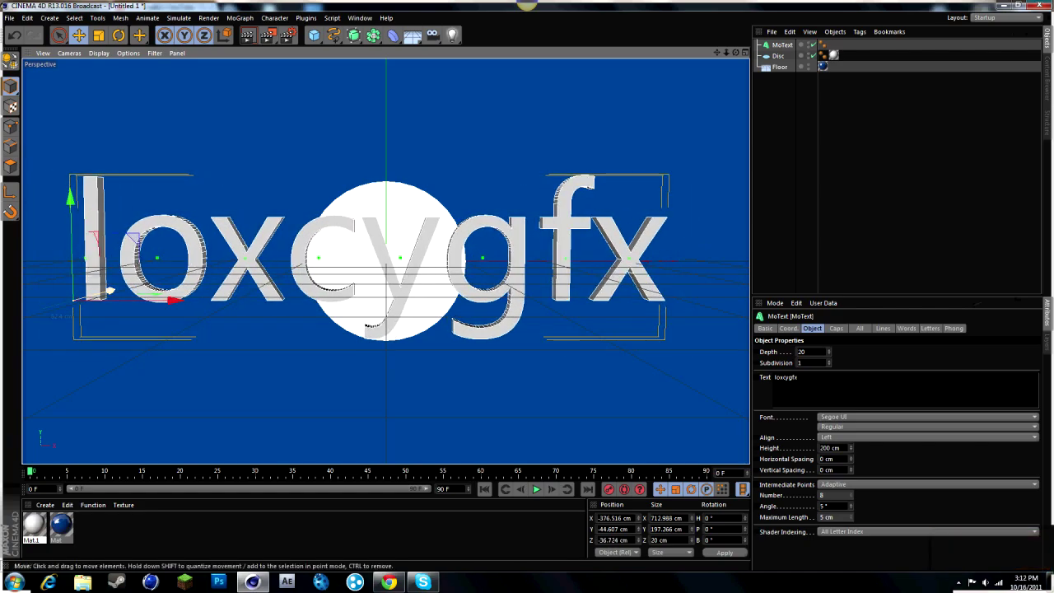
{"action": "left_click_drag", "start_coordinate": [173, 300], "coordinate": [181, 301]}
{"action": "left_click", "coordinate": [889, 181]}
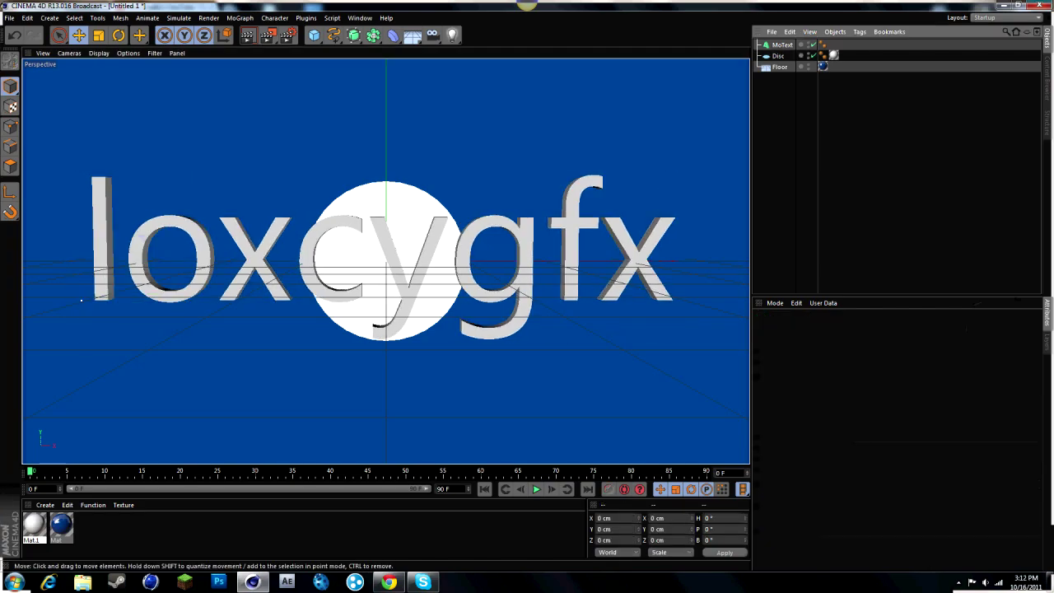
Create another new material and set its color to black (RGB 0, 0, 0).
{"action": "double_click", "coordinate": [169, 528]}
{"action": "double_click", "coordinate": [34, 525]}
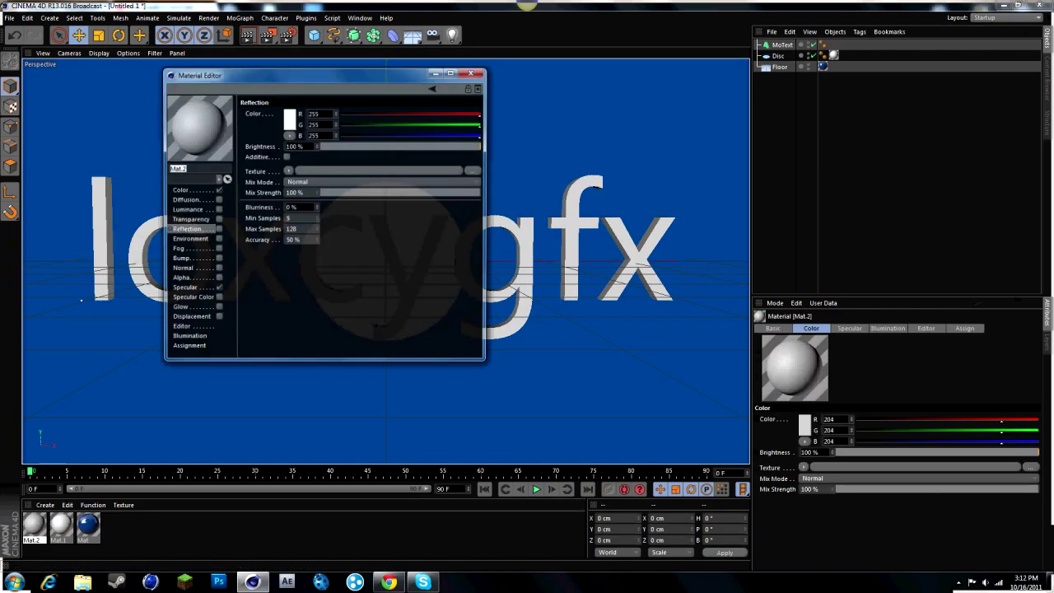
{"action": "left_click", "coordinate": [180, 190]}
{"action": "left_click", "coordinate": [289, 118]}
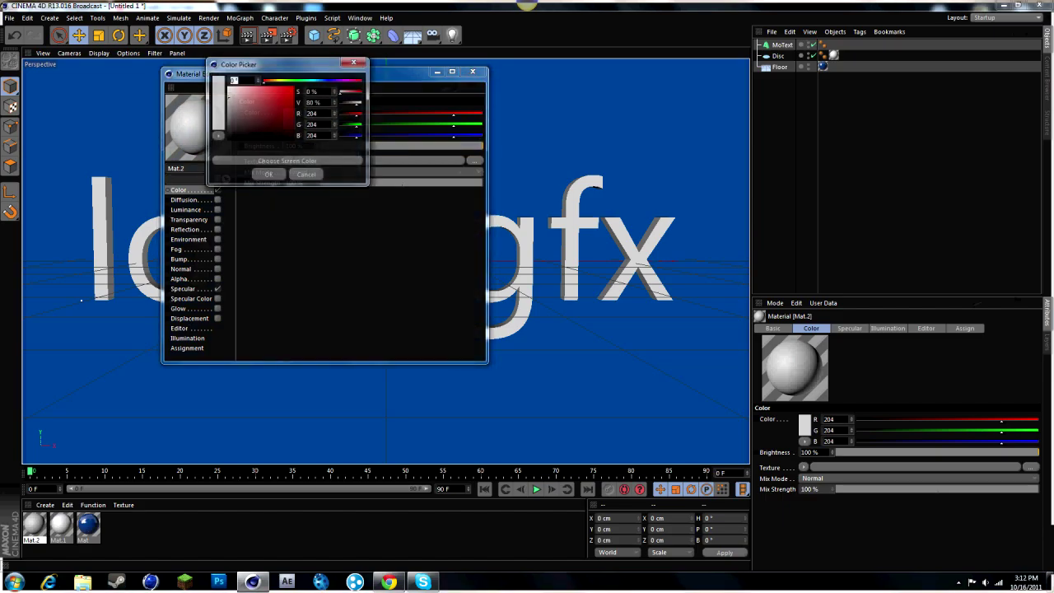
{"action": "left_click", "coordinate": [255, 140]}
{"action": "left_click", "coordinate": [269, 174]}
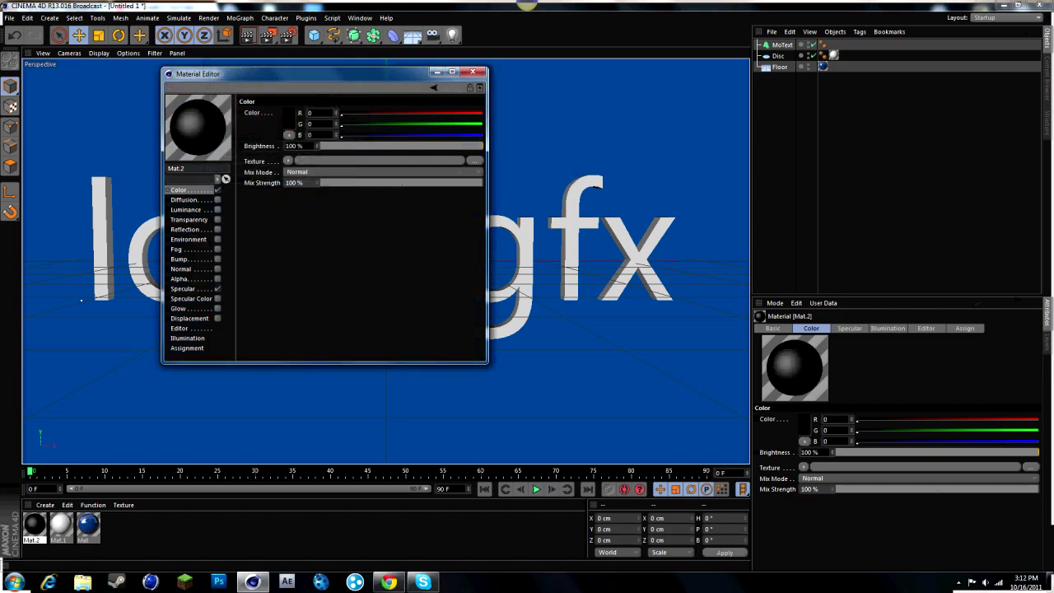
Add a Fresnel reflection to the black material with 42% brightness and 30% mix strength.
{"action": "left_click", "coordinate": [217, 249]}
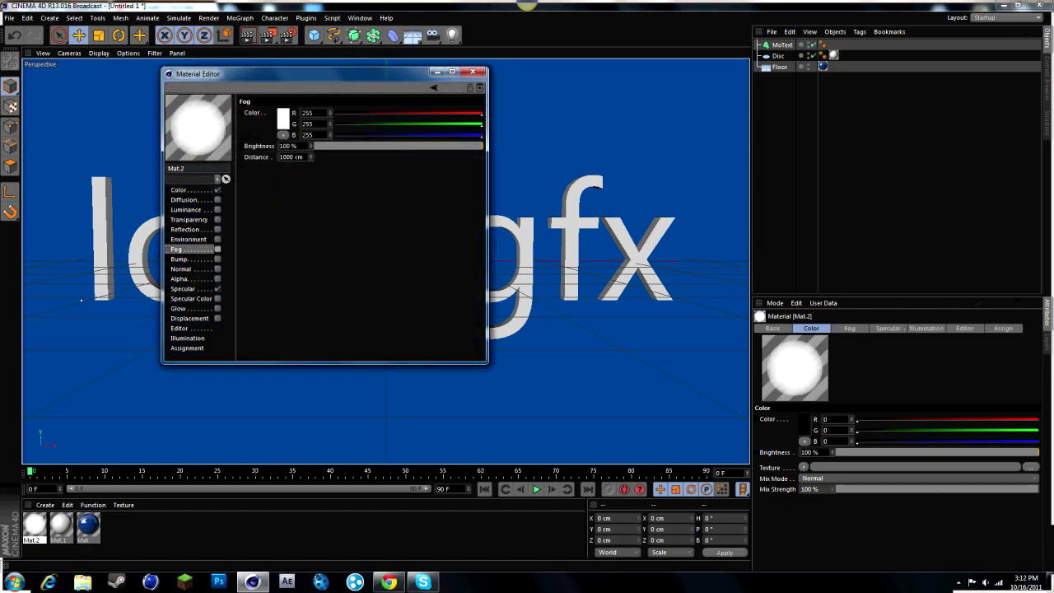
{"action": "left_click", "coordinate": [217, 249]}
{"action": "left_click", "coordinate": [217, 229]}
{"action": "left_click", "coordinate": [287, 170]}
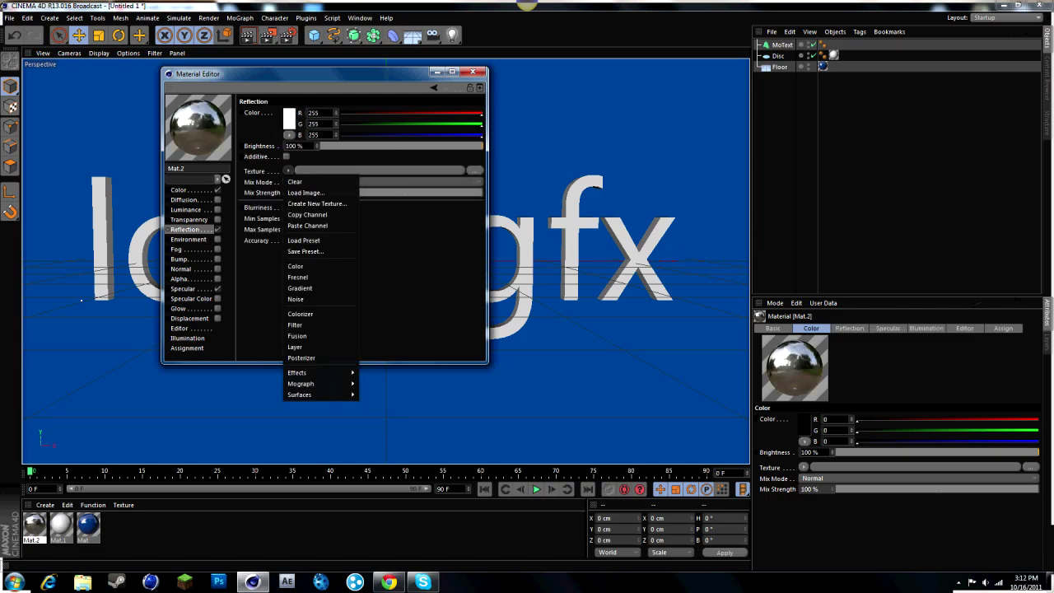
{"action": "left_click", "coordinate": [317, 282]}
{"action": "left_click_drag", "start_coordinate": [369, 146], "coordinate": [386, 146]}
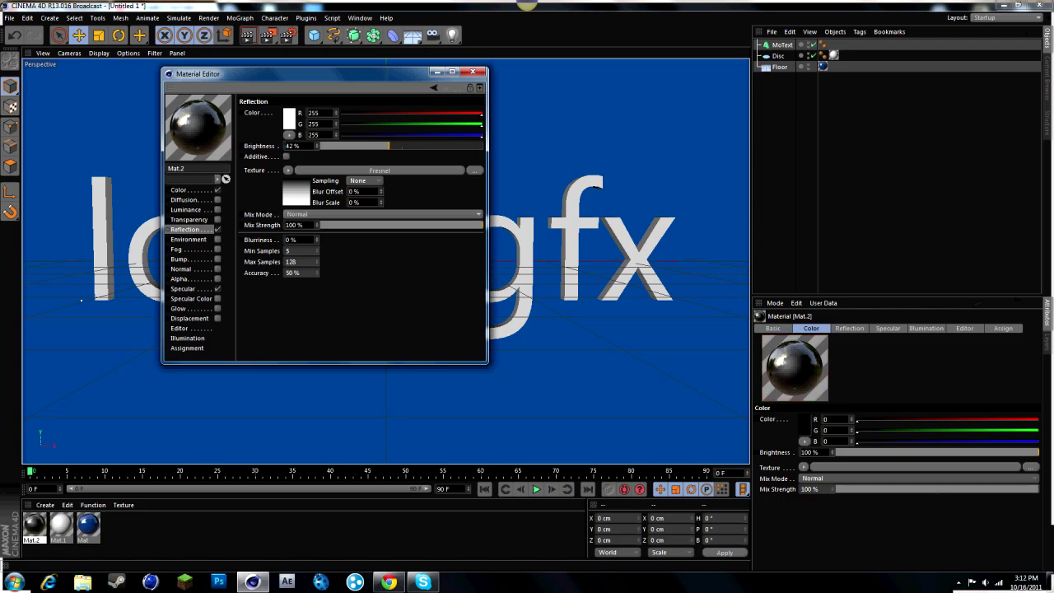
{"action": "left_click_drag", "start_coordinate": [358, 225], "coordinate": [369, 225]}
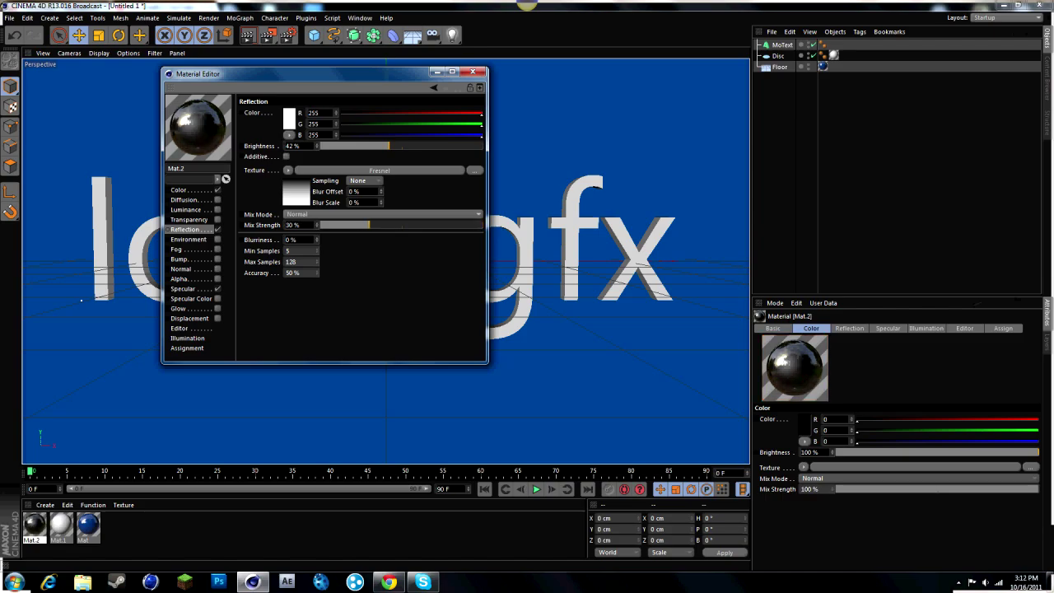
Turn off the specular channel on the black and white materials, and check the blue material's channels.
{"action": "left_click", "coordinate": [217, 290]}
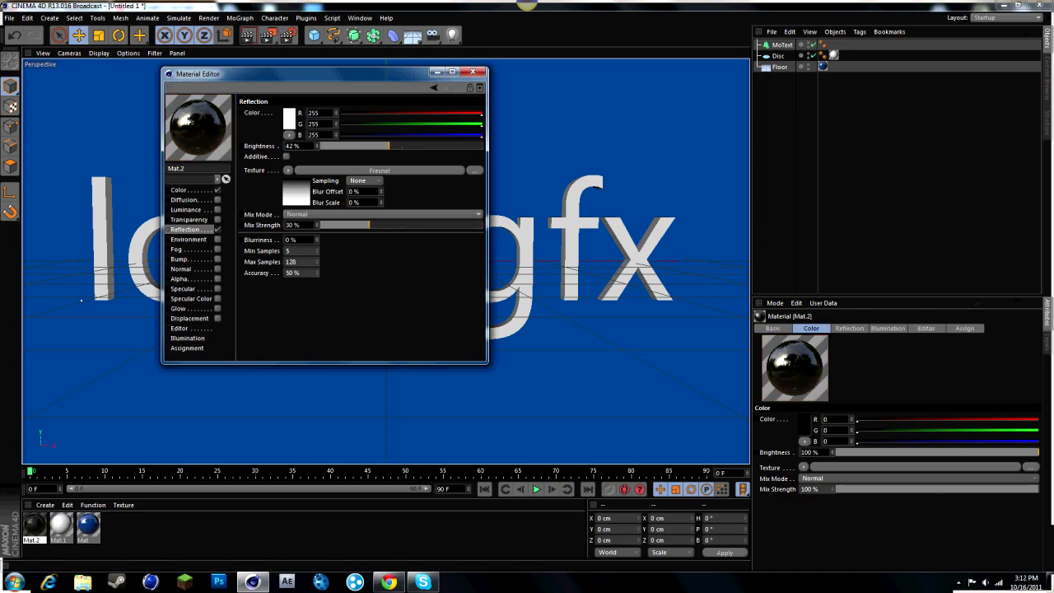
{"action": "left_click", "coordinate": [473, 73]}
{"action": "double_click", "coordinate": [61, 525]}
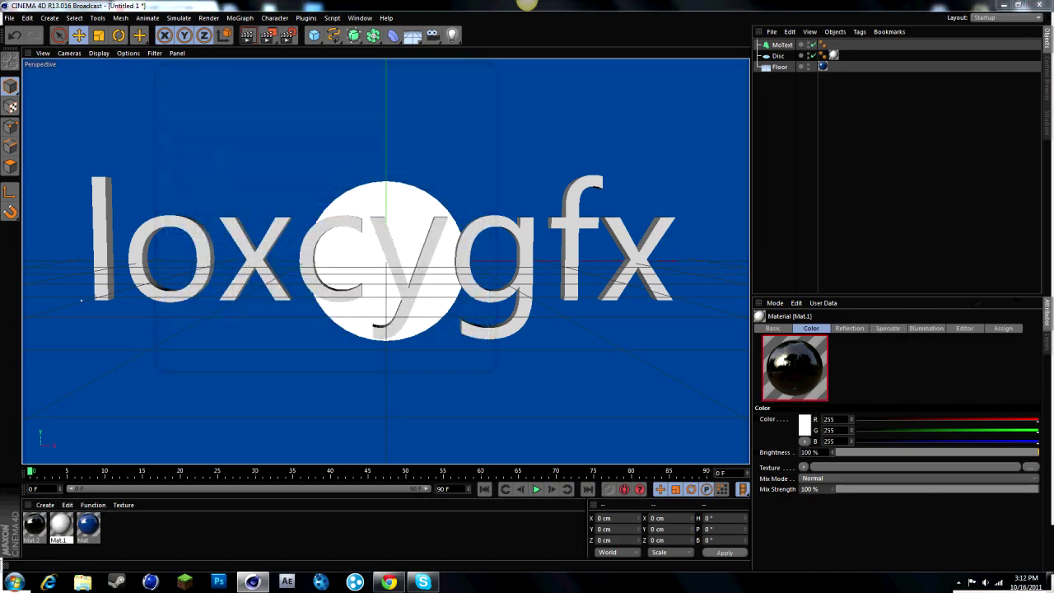
{"action": "left_click", "coordinate": [218, 289]}
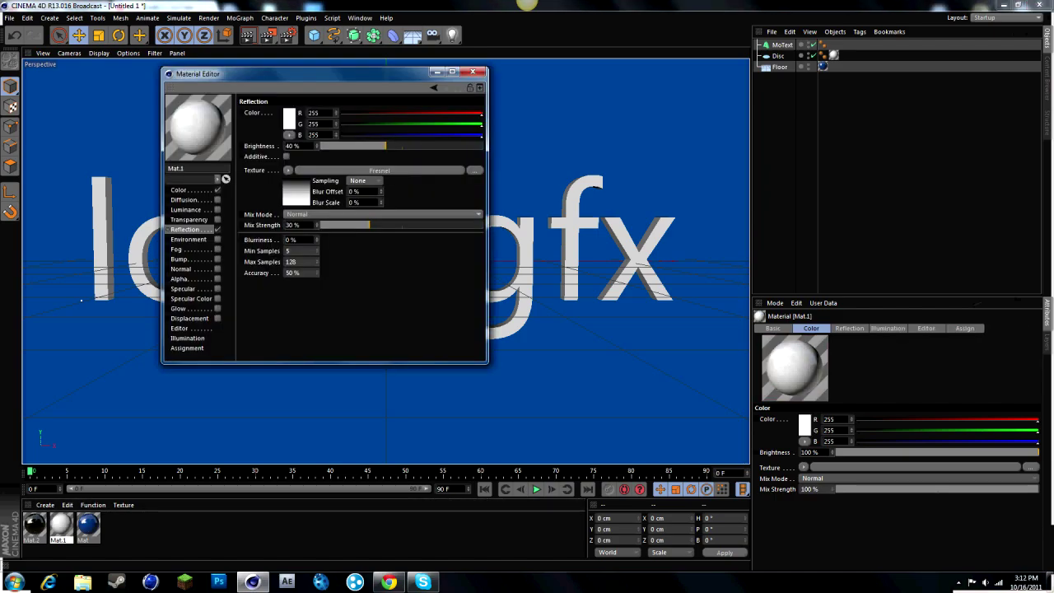
{"action": "left_click", "coordinate": [473, 73]}
{"action": "double_click", "coordinate": [88, 524]}
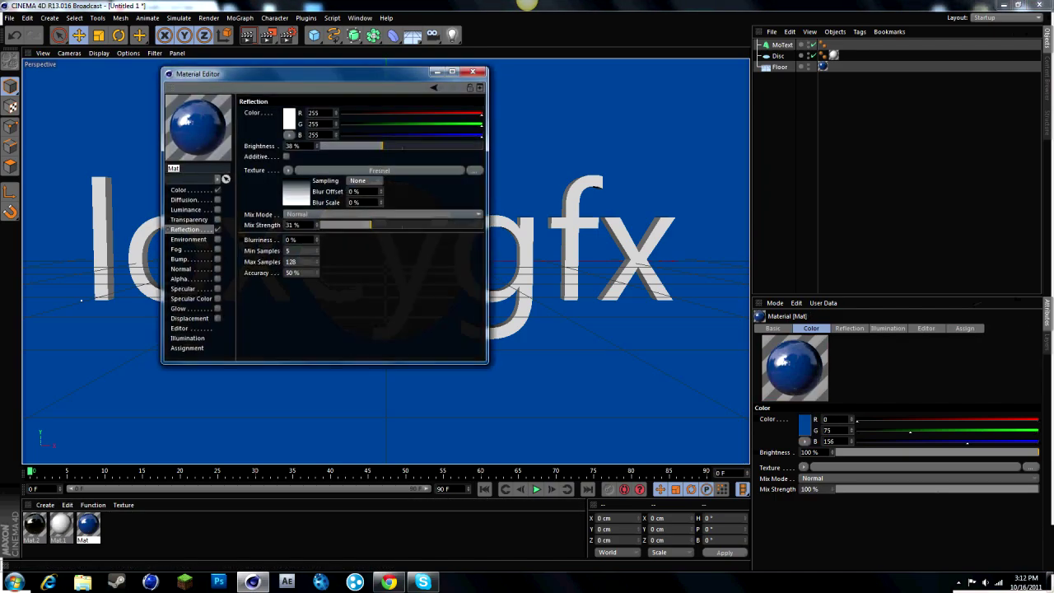
{"action": "left_click", "coordinate": [473, 72]}
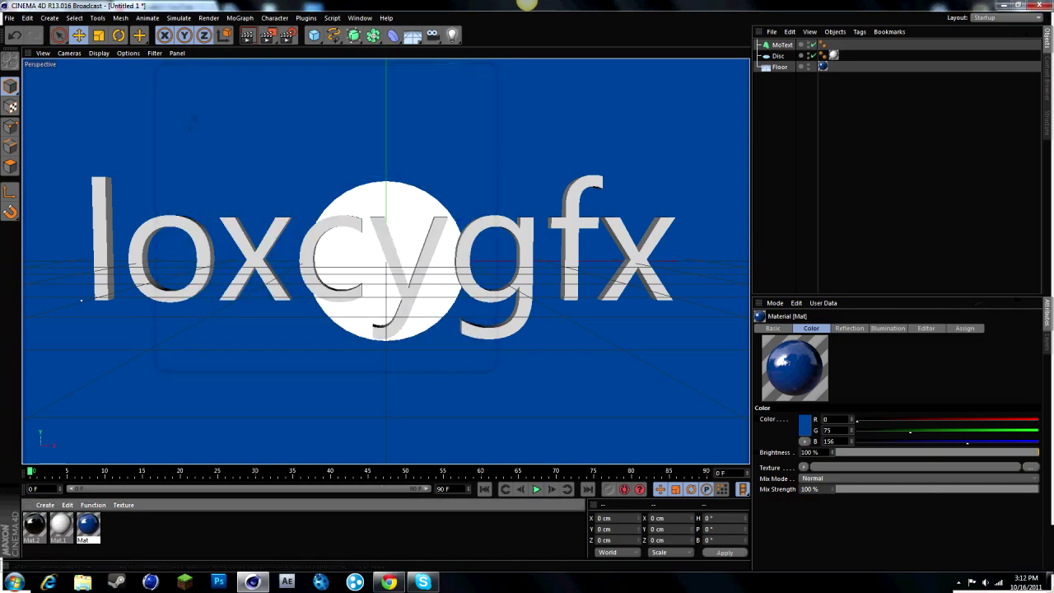
Apply the black material to the "loxcygfx" MoText and deselect everything.
{"action": "left_click_drag", "start_coordinate": [35, 525], "coordinate": [102, 264]}
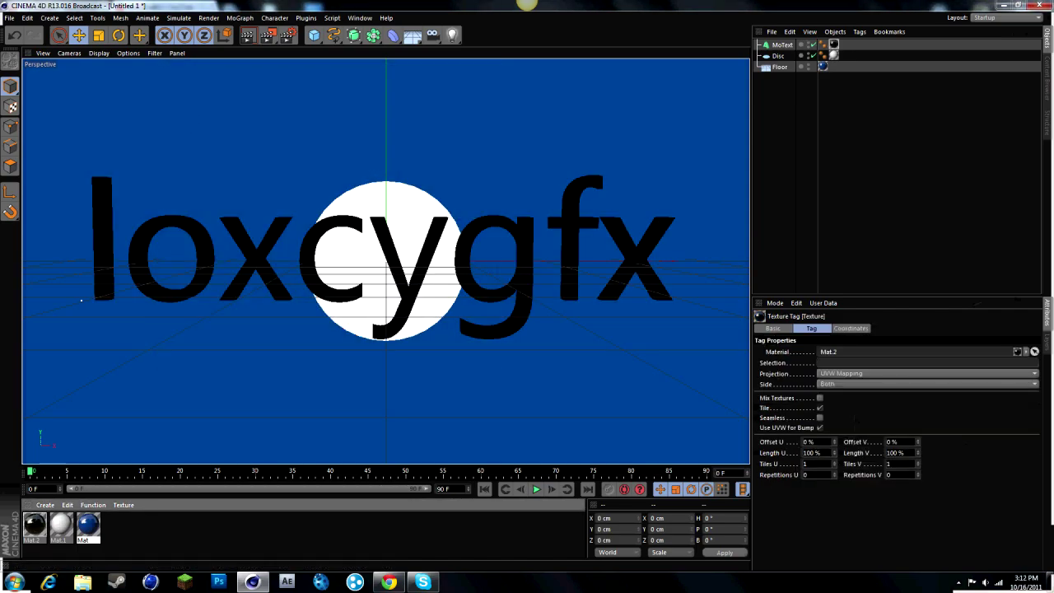
{"action": "left_click", "coordinate": [882, 165]}
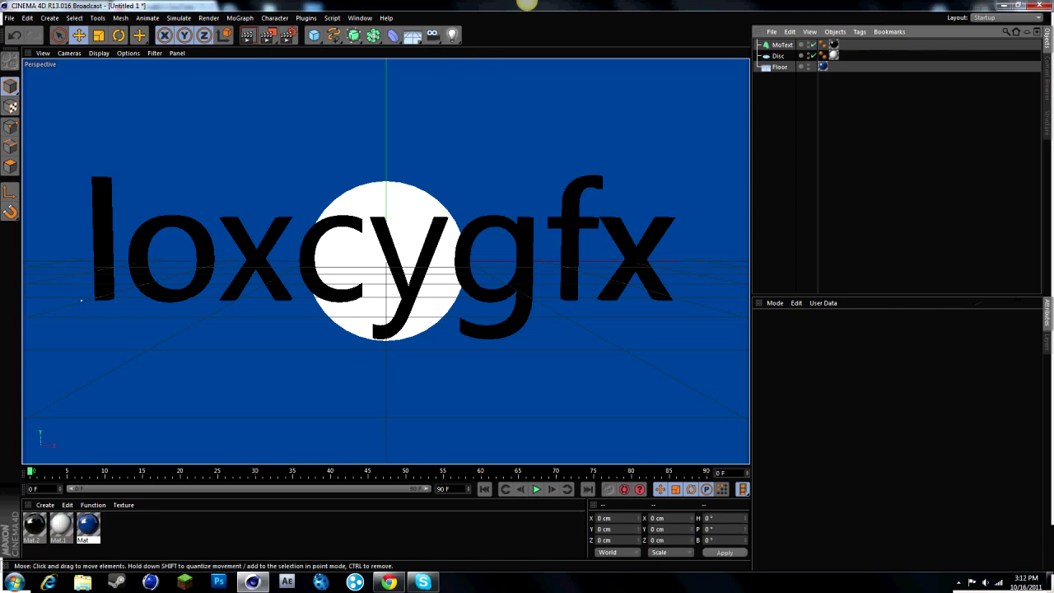
{"action": "scroll", "coordinate": [489, 234], "scroll_direction": "down", "scroll_amount": 2}
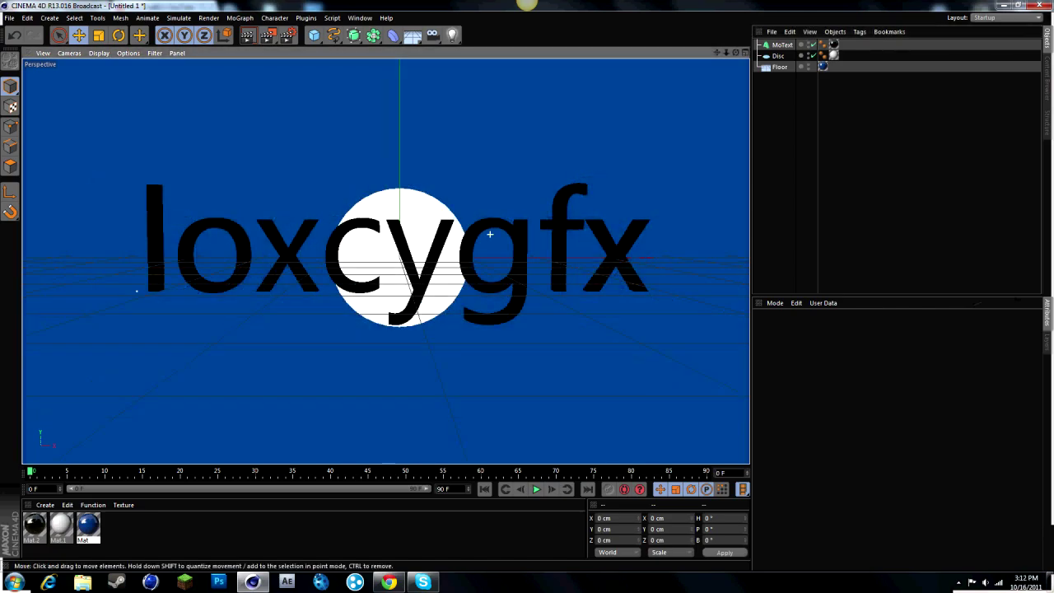
{"action": "scroll", "coordinate": [490, 234], "scroll_direction": "up", "scroll_amount": 2}
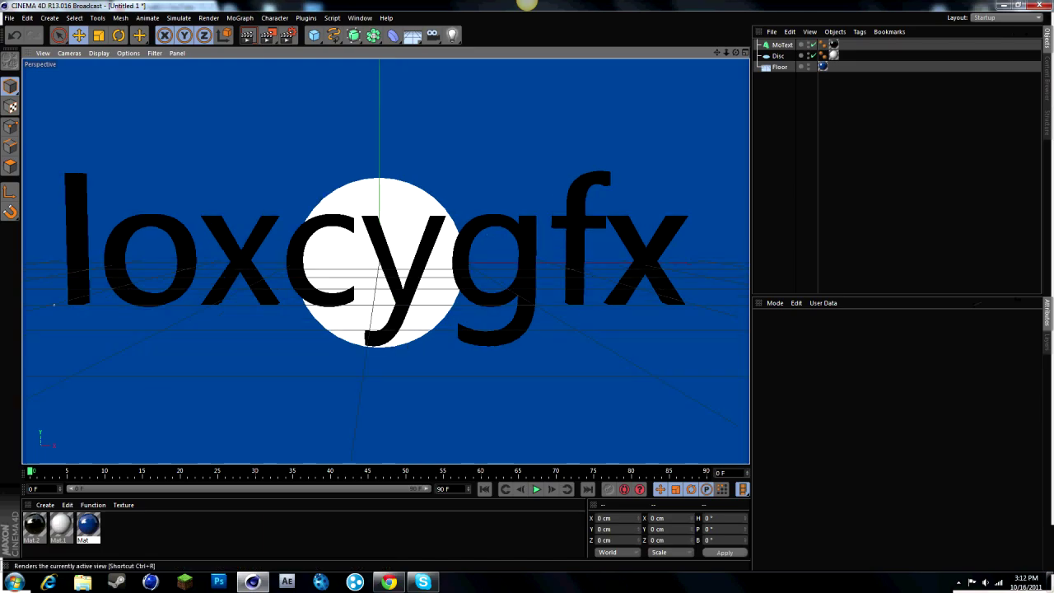
Check the Global Illumination render settings and test-render the perspective view.
{"action": "key", "text": "ctrl+b"}
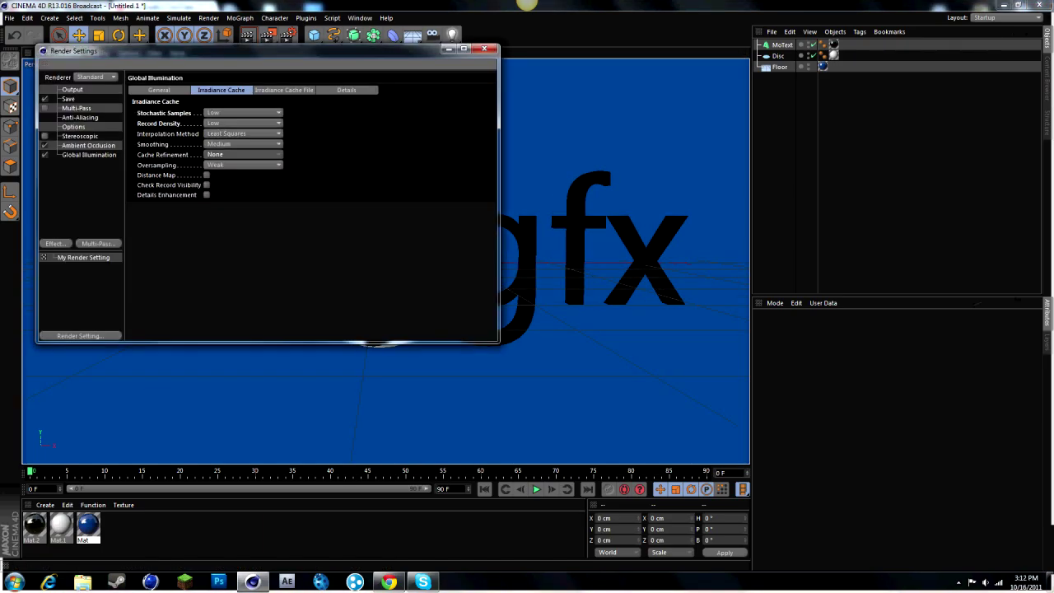
{"action": "left_click", "coordinate": [484, 49]}
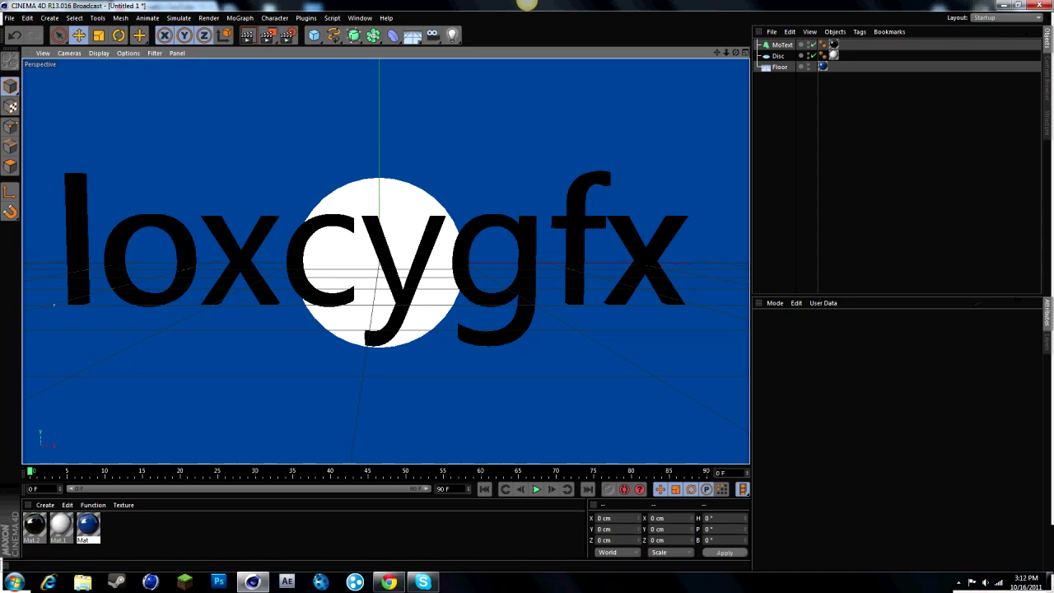
{"action": "left_click", "coordinate": [248, 36]}
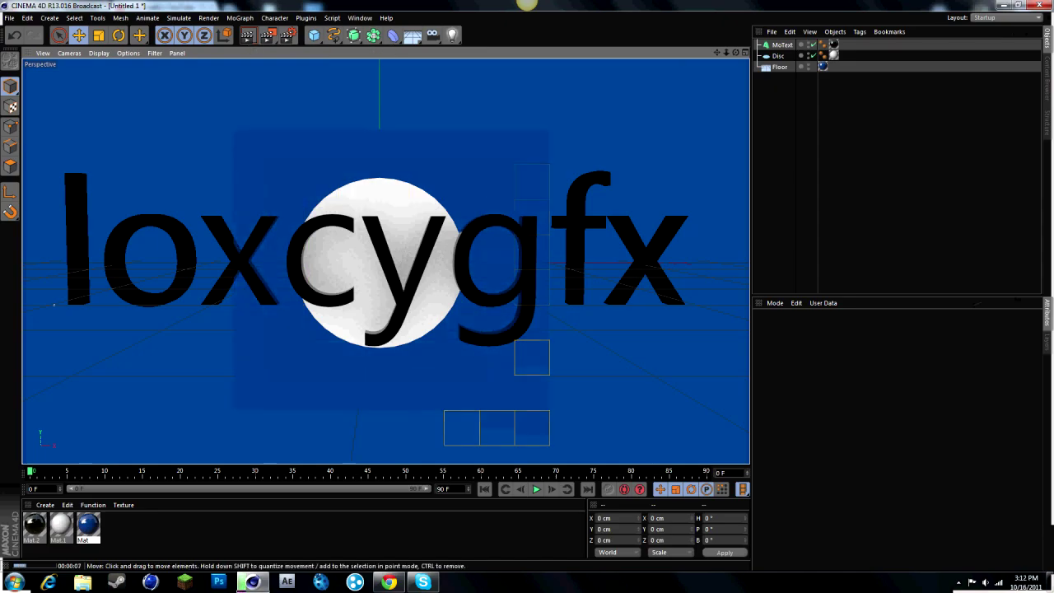
{"action": "key", "text": "Escape"}
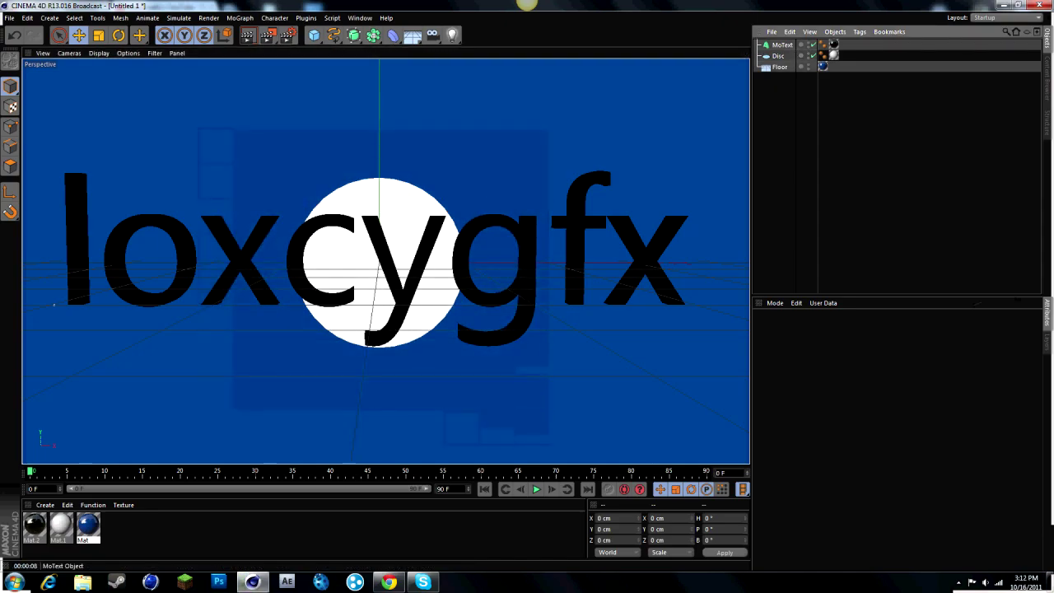
Set the MoText depth to 100 cm and move the text forward to about Z -106 cm.
{"action": "left_click", "coordinate": [782, 45]}
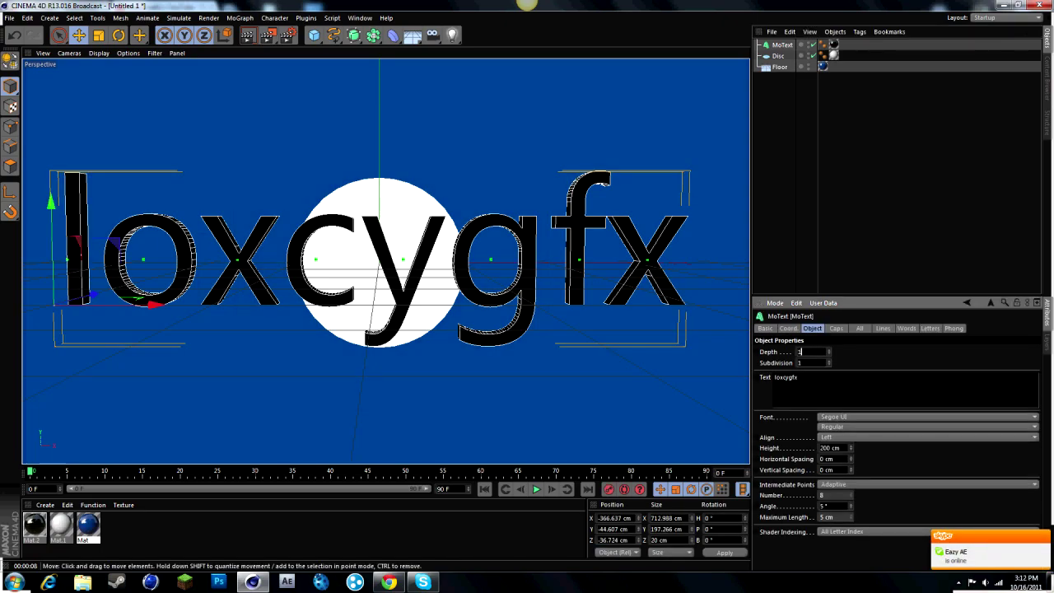
{"action": "key", "text": "Return"}
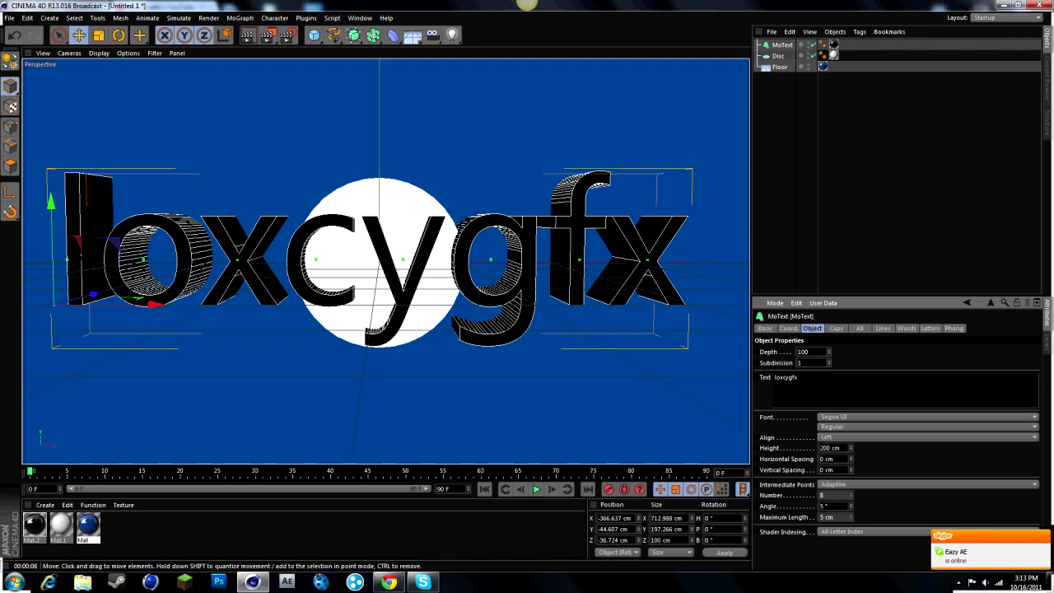
{"action": "left_click", "coordinate": [898, 173]}
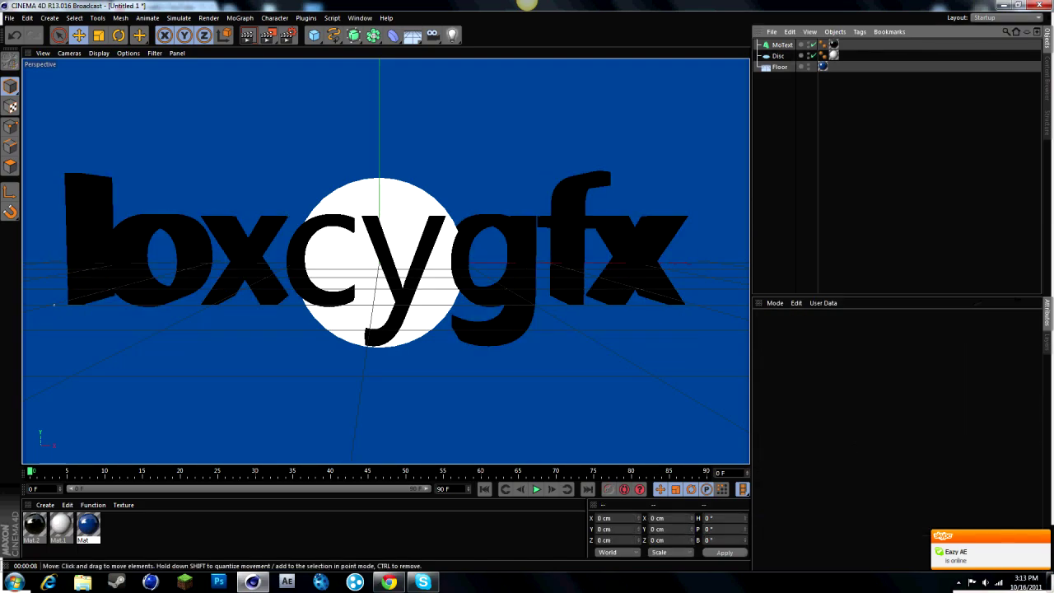
{"action": "left_click", "coordinate": [567, 257]}
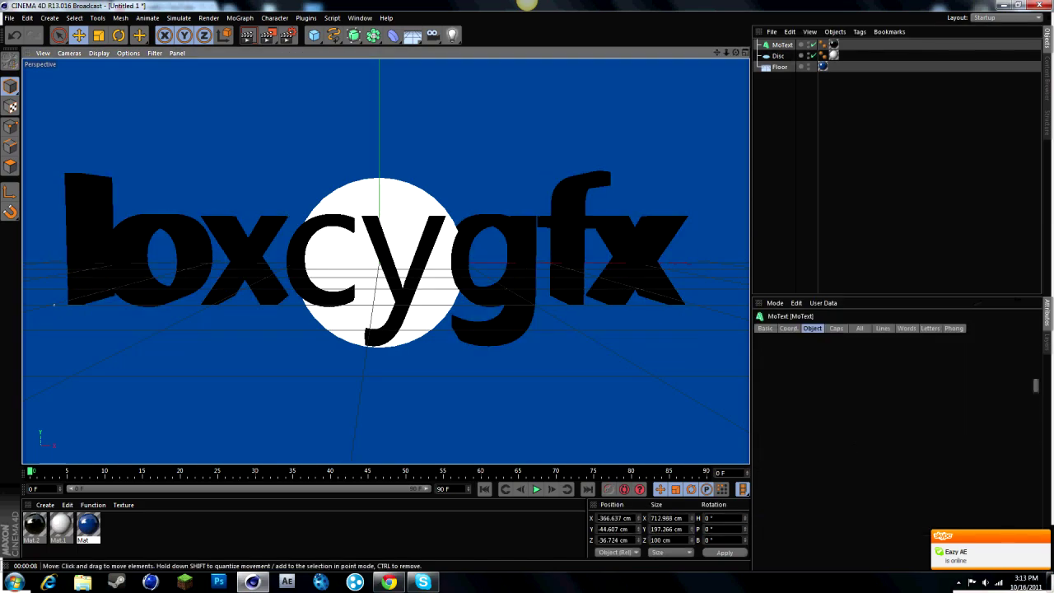
{"action": "left_click_drag", "start_coordinate": [93, 295], "coordinate": [64, 302]}
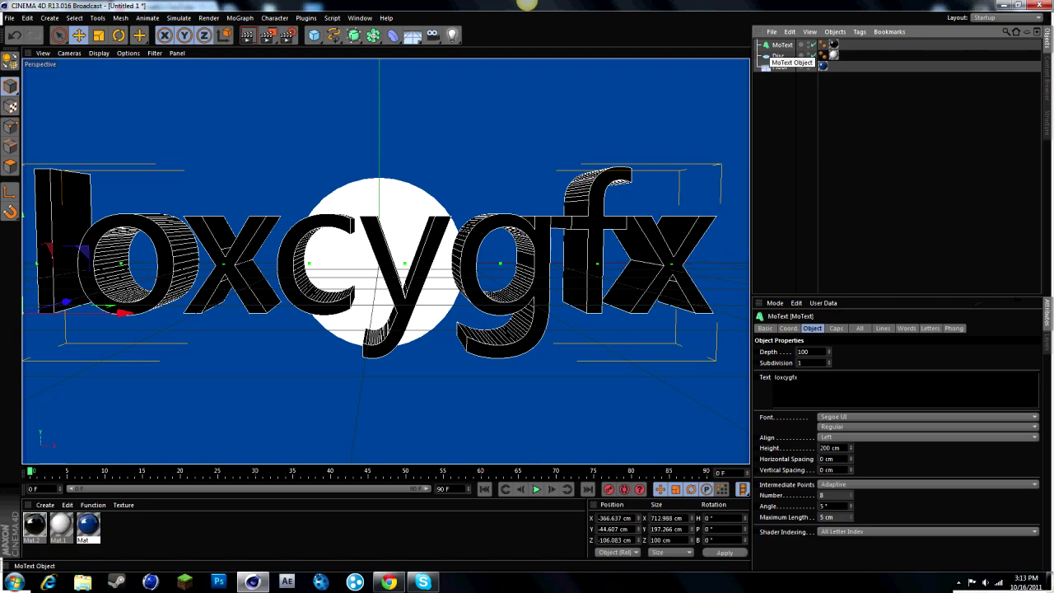
Make the MoText editable and expand its hierarchy down to the individual letters, selecting the "g".
{"action": "key", "text": "c"}
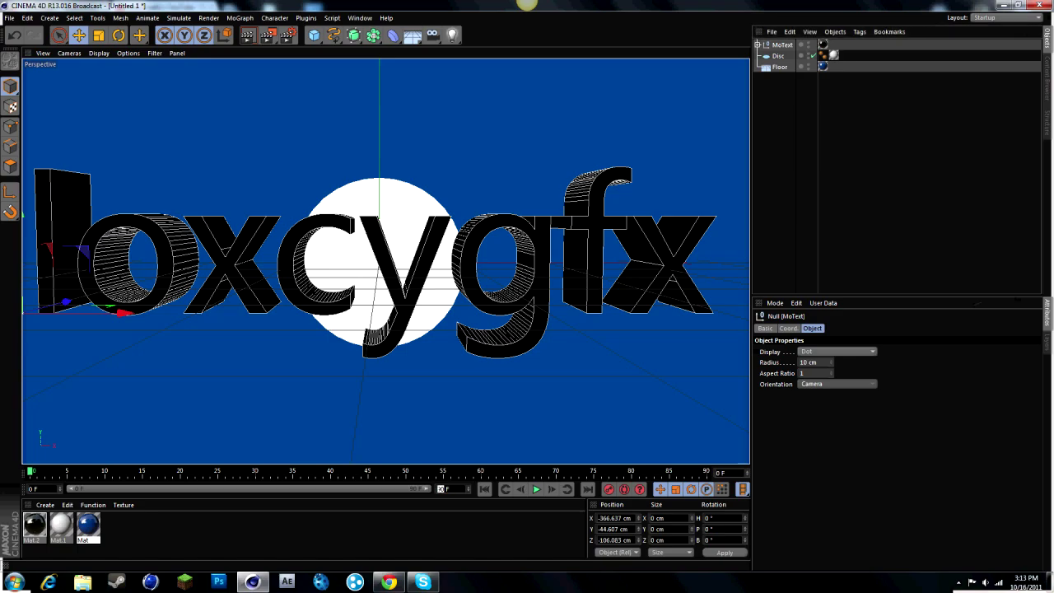
{"action": "left_click", "coordinate": [758, 45]}
{"action": "left_click", "coordinate": [764, 56]}
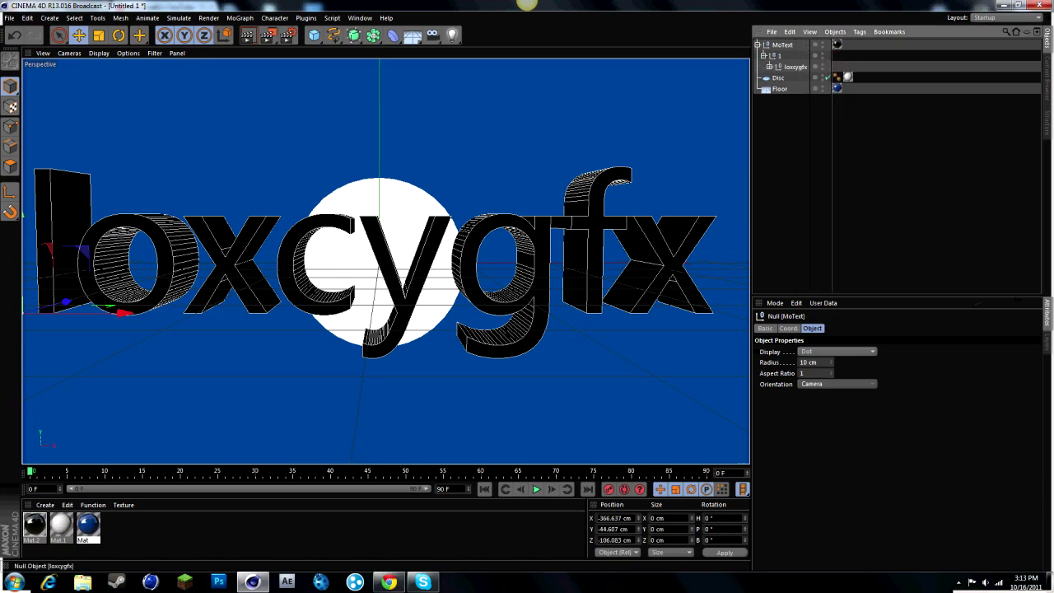
{"action": "left_click", "coordinate": [769, 67]}
{"action": "left_click", "coordinate": [792, 78]}
{"action": "left_click", "coordinate": [793, 132]}
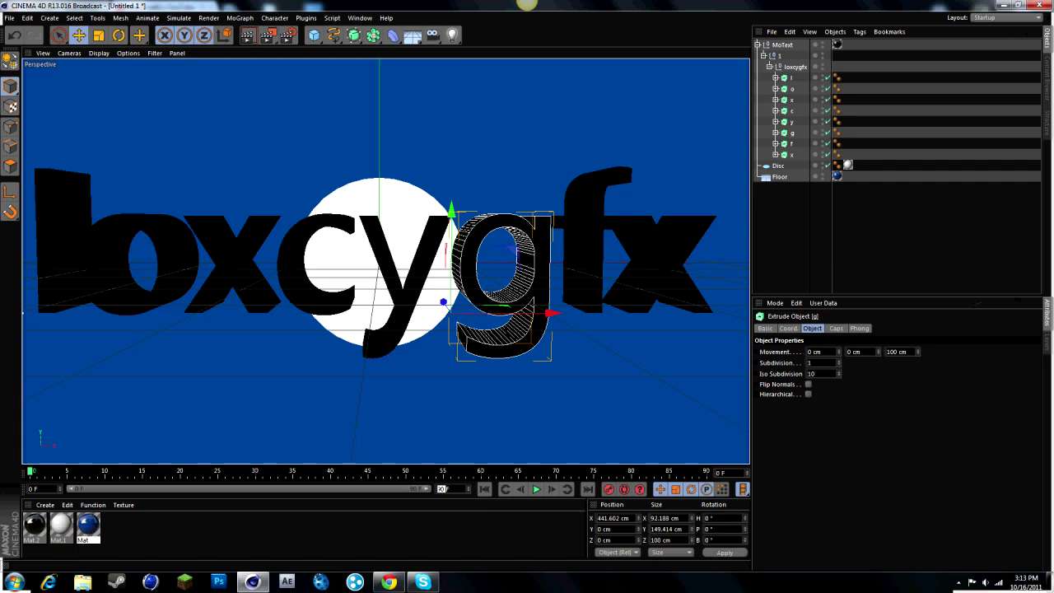
Set the animation's end frame to 200.
{"action": "type", "text": "3"}
{"action": "key", "text": "Return"}
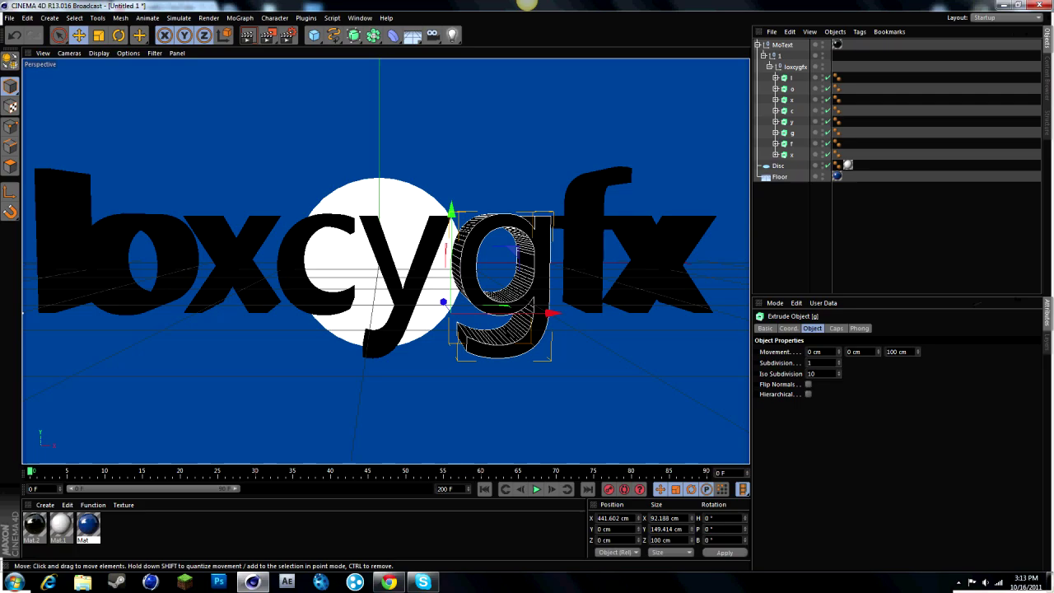
Move the whole MoText group forward, out in front of the view, to about Z -1082 cm.
{"action": "left_click", "coordinate": [783, 45]}
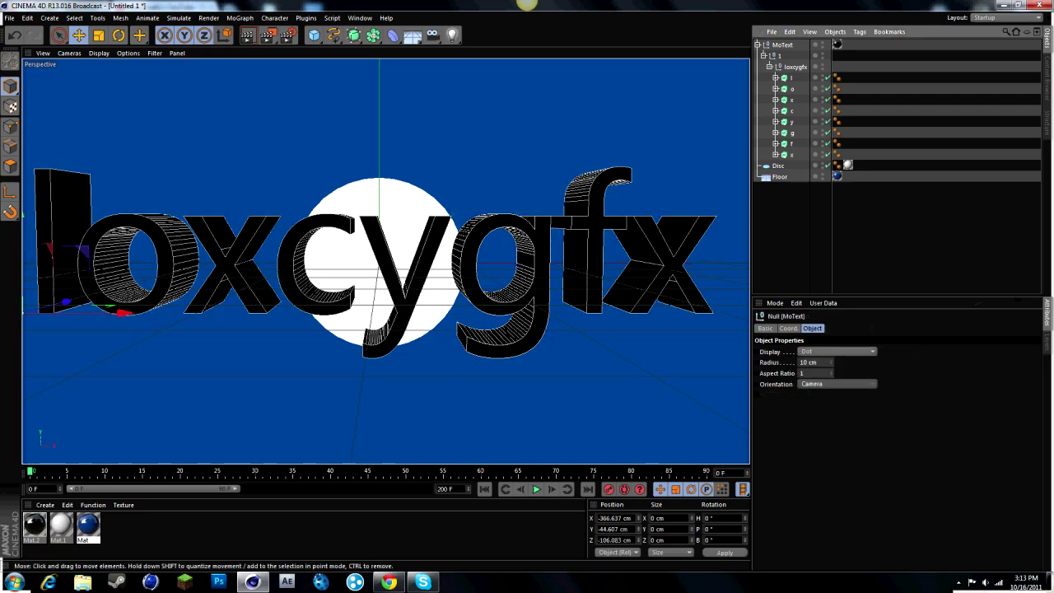
{"action": "left_click_drag", "start_coordinate": [66, 303], "coordinate": [45, 385]}
{"action": "scroll", "coordinate": [162, 315], "scroll_direction": "down", "scroll_amount": 5}
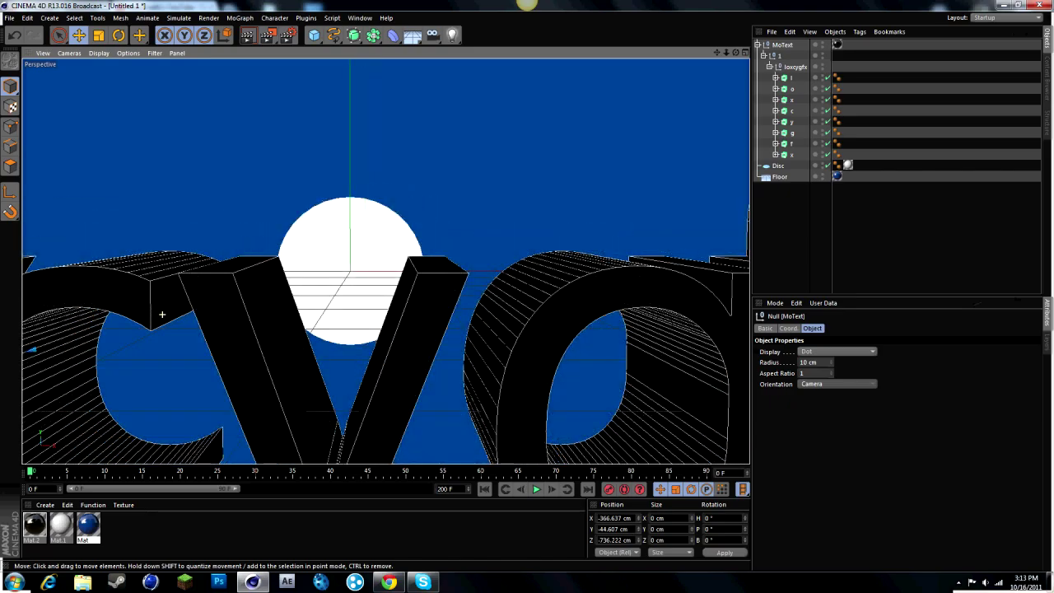
{"action": "scroll", "coordinate": [62, 374], "scroll_direction": "down", "scroll_amount": 8}
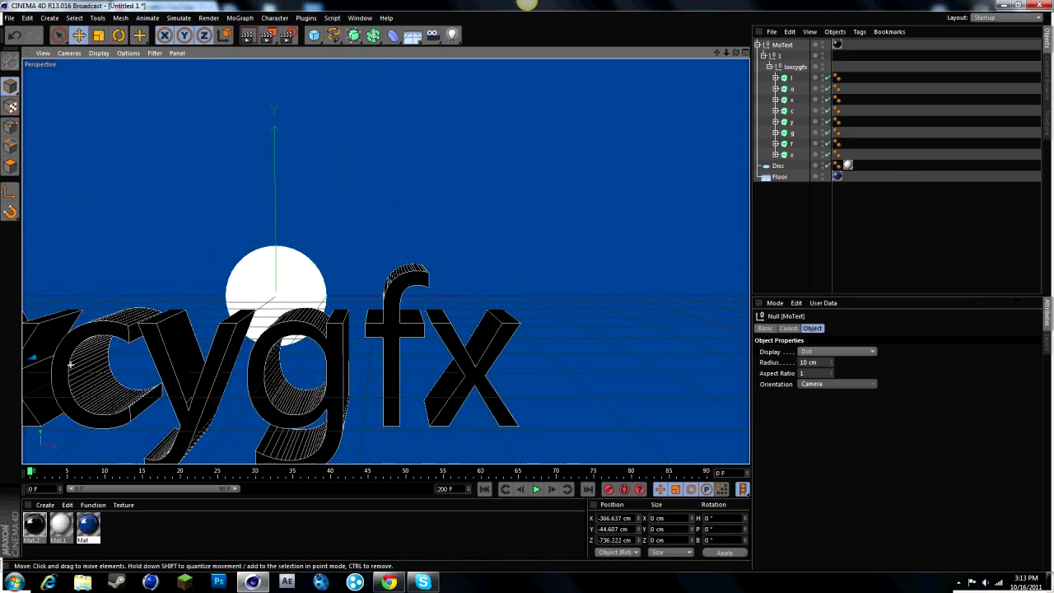
{"action": "scroll", "coordinate": [63, 374], "scroll_direction": "down", "scroll_amount": 2}
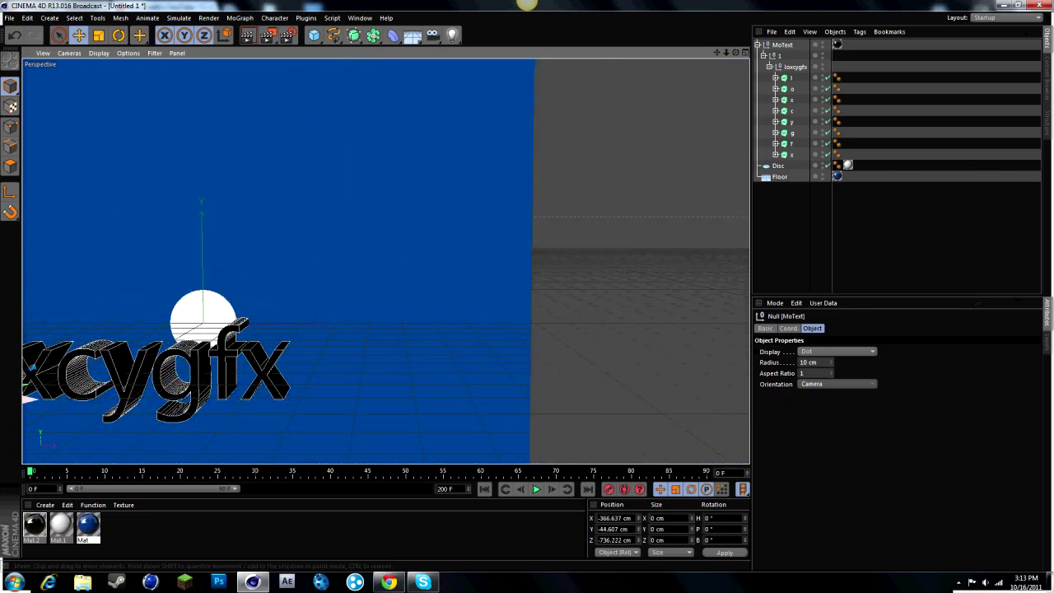
{"action": "left_click_drag", "start_coordinate": [717, 52], "coordinate": [768, 49]}
{"action": "left_click_drag", "start_coordinate": [72, 369], "coordinate": [47, 424]}
{"action": "left_click_drag", "start_coordinate": [717, 52], "coordinate": [669, 50]}
{"action": "scroll", "coordinate": [645, 140], "scroll_direction": "up", "scroll_amount": 5}
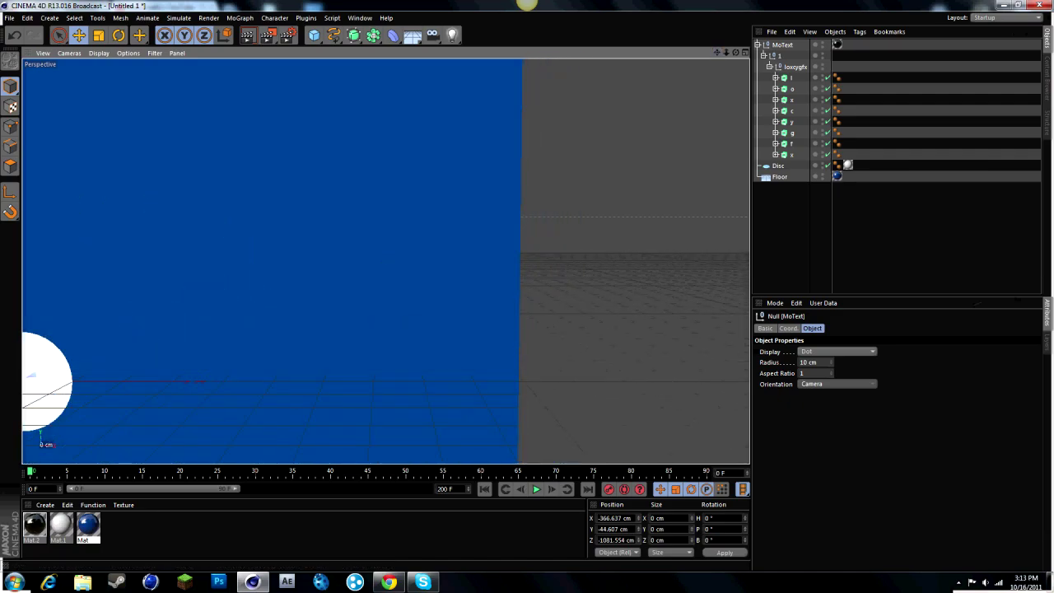
Move the letter "l" up to about Y 8.6 cm and back into the scene to about Z 548 cm.
{"action": "left_click_drag", "start_coordinate": [717, 53], "coordinate": [753, 41]}
{"action": "scroll", "coordinate": [586, 113], "scroll_direction": "up", "scroll_amount": 2}
{"action": "scroll", "coordinate": [585, 113], "scroll_direction": "up", "scroll_amount": 3}
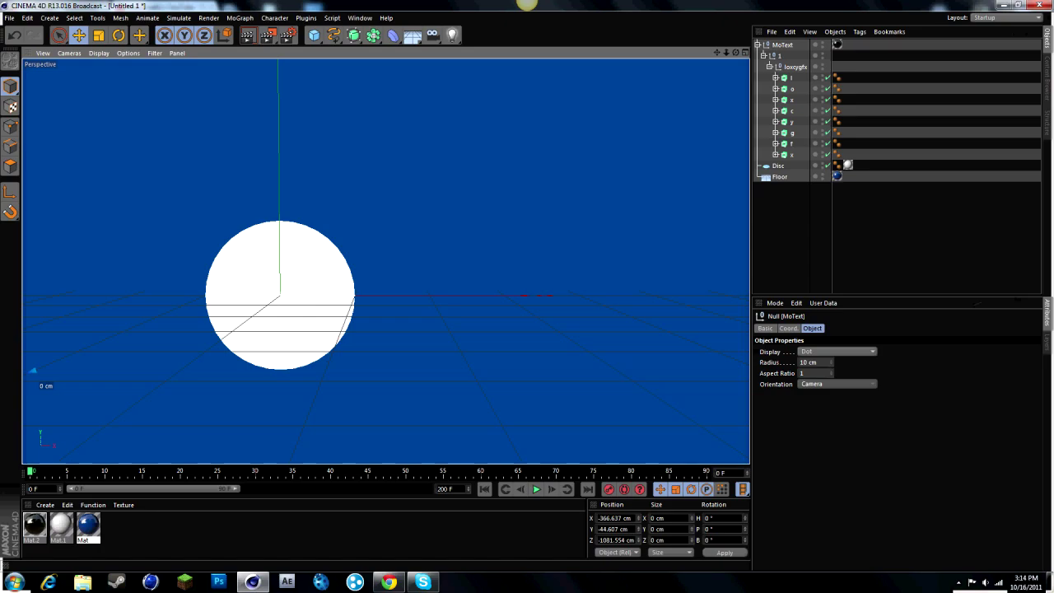
{"action": "left_click_drag", "start_coordinate": [717, 53], "coordinate": [788, 2]}
{"action": "mouse_move", "coordinate": [717, 53]}
{"action": "left_mouse_down"}
{"action": "mouse_move", "coordinate": [743, 49]}
{"action": "mouse_move", "coordinate": [779, 17]}
{"action": "mouse_move", "coordinate": [753, 58]}
{"action": "mouse_move", "coordinate": [719, 53]}
{"action": "left_mouse_up"}
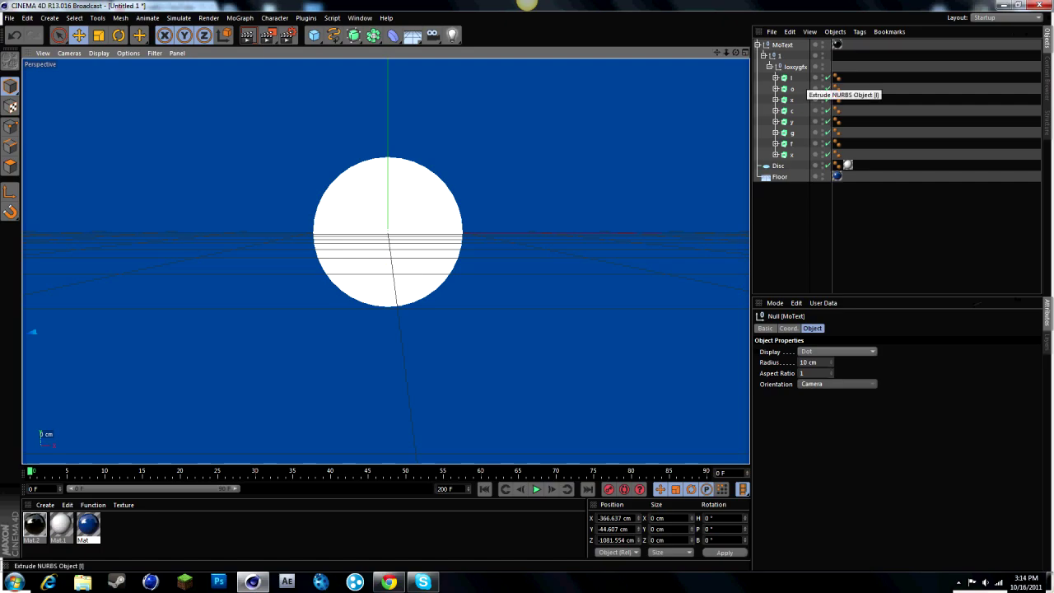
{"action": "left_click", "coordinate": [784, 77]}
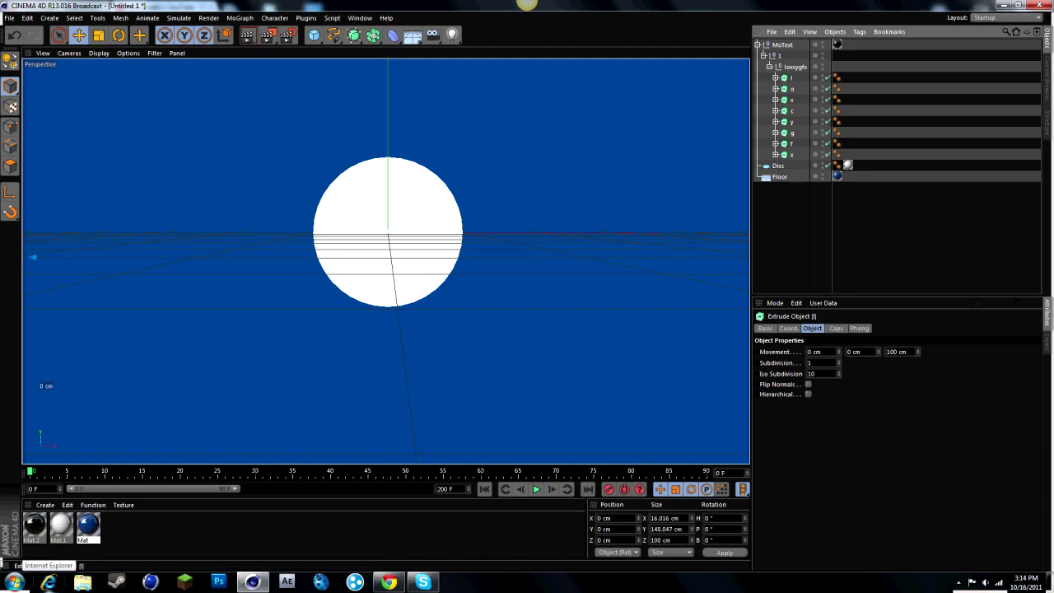
{"action": "scroll", "coordinate": [129, 431], "scroll_direction": "down", "scroll_amount": 2}
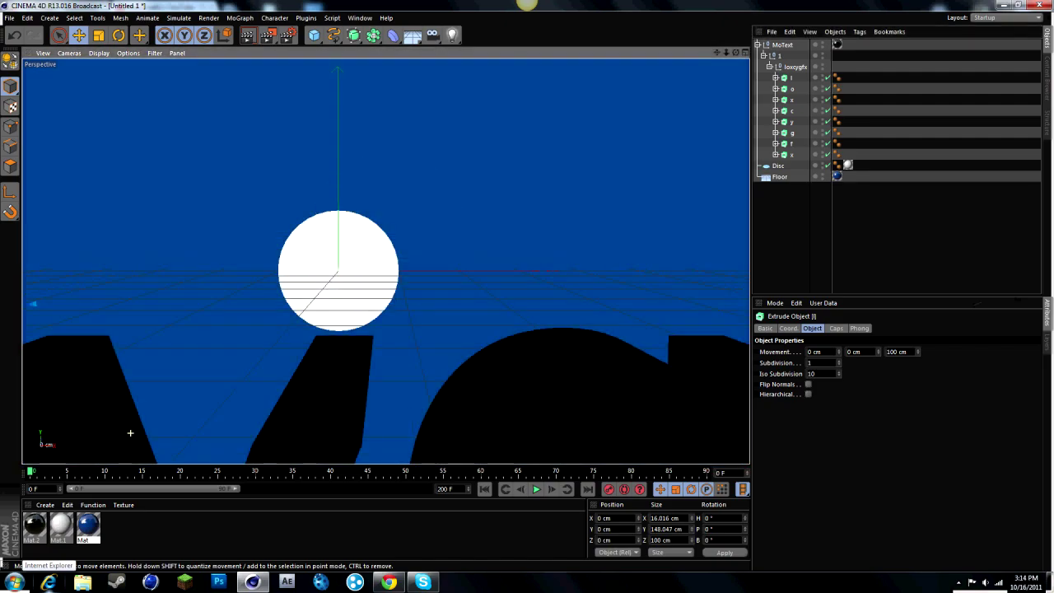
{"action": "scroll", "coordinate": [121, 425], "scroll_direction": "down", "scroll_amount": 1}
{"action": "scroll", "coordinate": [121, 424], "scroll_direction": "up", "scroll_amount": 3}
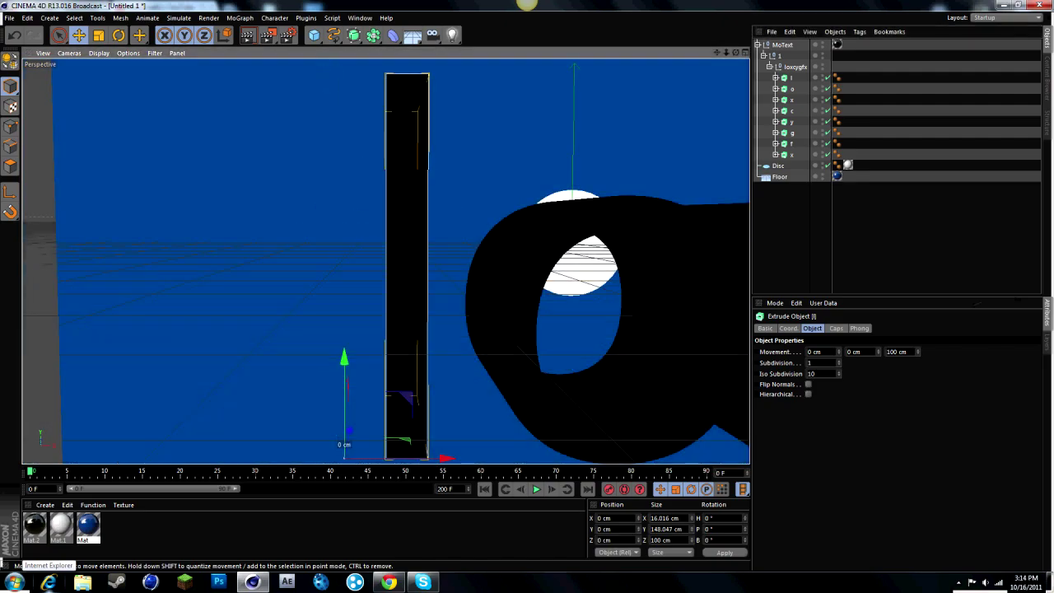
{"action": "left_click_drag", "start_coordinate": [345, 359], "coordinate": [345, 338]}
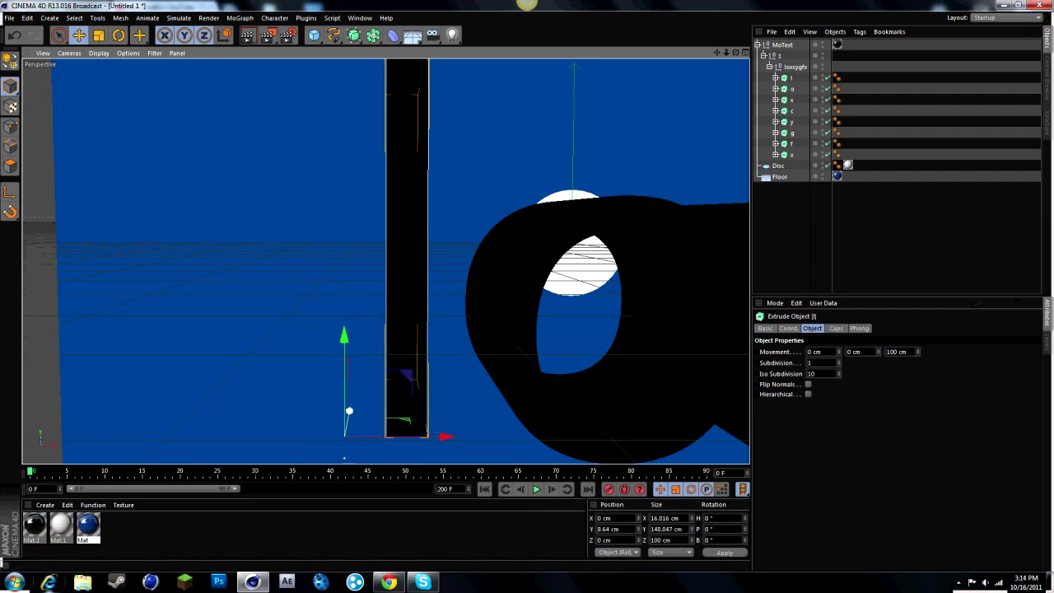
{"action": "left_click_drag", "start_coordinate": [350, 411], "coordinate": [372, 286]}
{"action": "scroll", "coordinate": [373, 288], "scroll_direction": "up", "scroll_amount": 3}
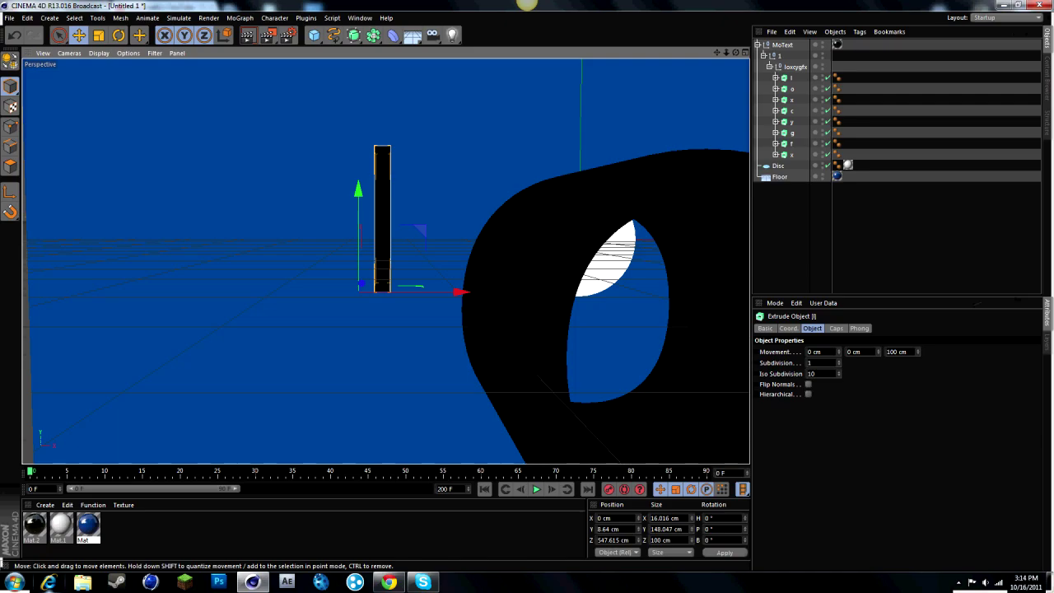
Push the letter "l" farther back to about Z 950 cm and shift it sideways to about X 46 cm.
{"action": "middle_click_drag", "start_coordinate": [385, 261], "coordinate": [139, 235], "text": "alt"}
{"action": "scroll", "coordinate": [664, 182], "scroll_direction": "up", "scroll_amount": 1}
{"action": "scroll", "coordinate": [169, 216], "scroll_direction": "up", "scroll_amount": 3}
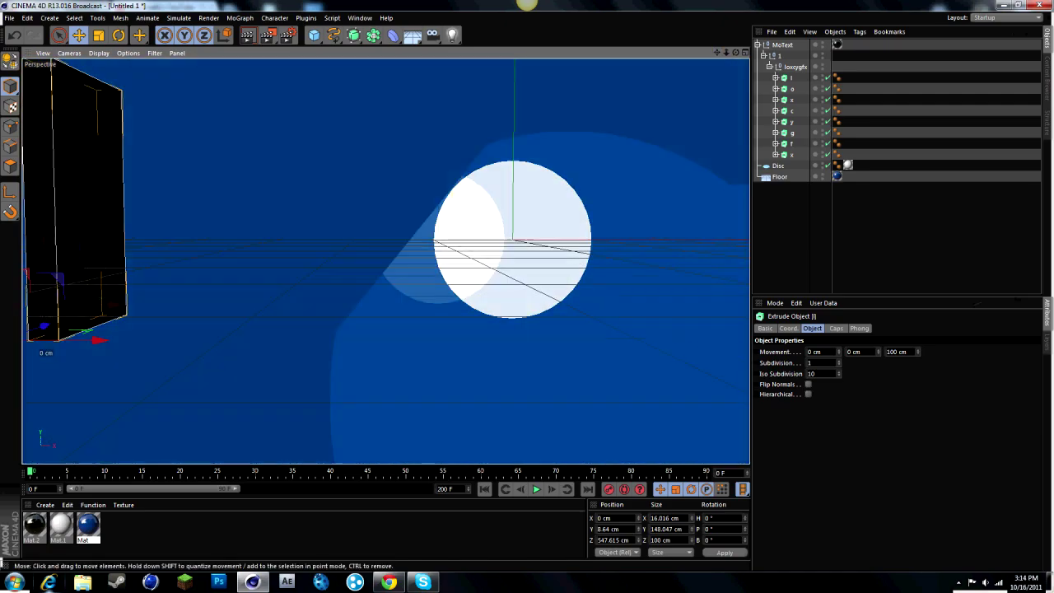
{"action": "left_click_drag", "start_coordinate": [44, 326], "coordinate": [218, 270]}
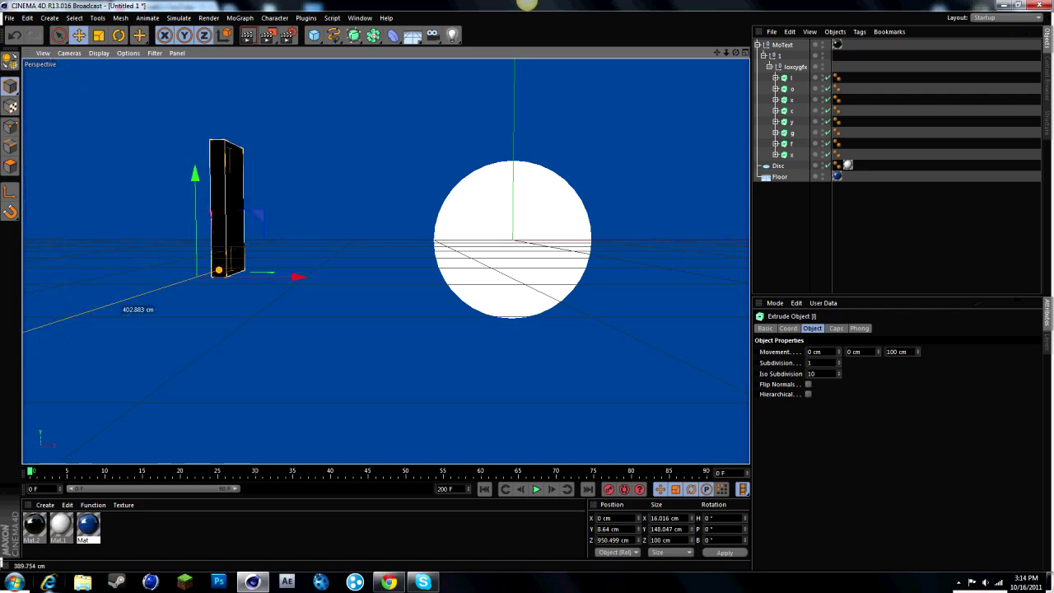
{"action": "scroll", "coordinate": [450, 224], "scroll_direction": "up", "scroll_amount": 3}
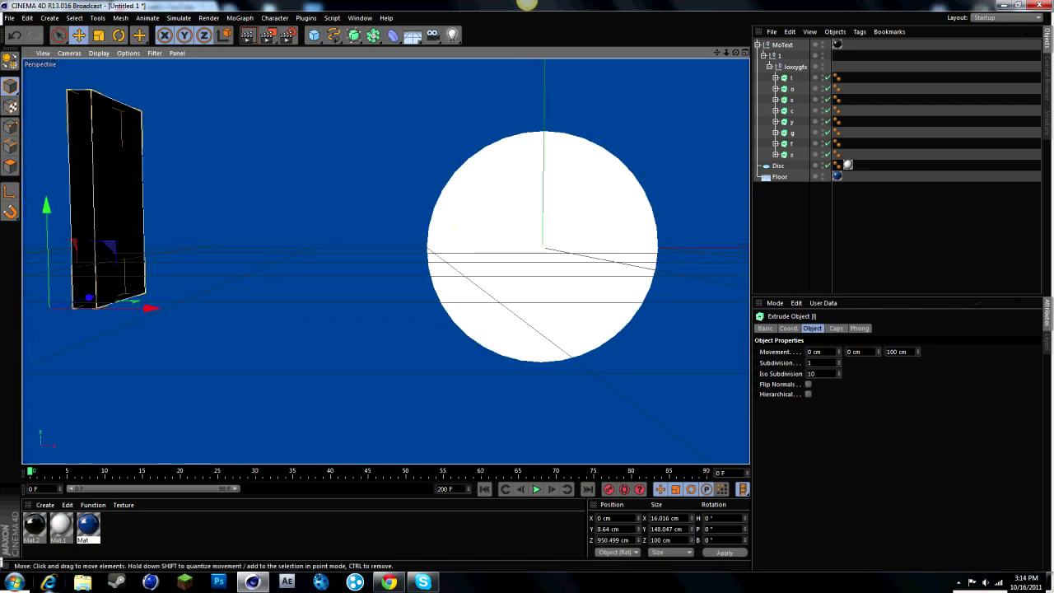
{"action": "middle_click_drag", "start_coordinate": [388, 261], "coordinate": [221, 245], "text": "alt"}
{"action": "scroll", "coordinate": [503, 173], "scroll_direction": "down", "scroll_amount": 4}
{"action": "left_click_drag", "start_coordinate": [103, 257], "coordinate": [105, 257]}
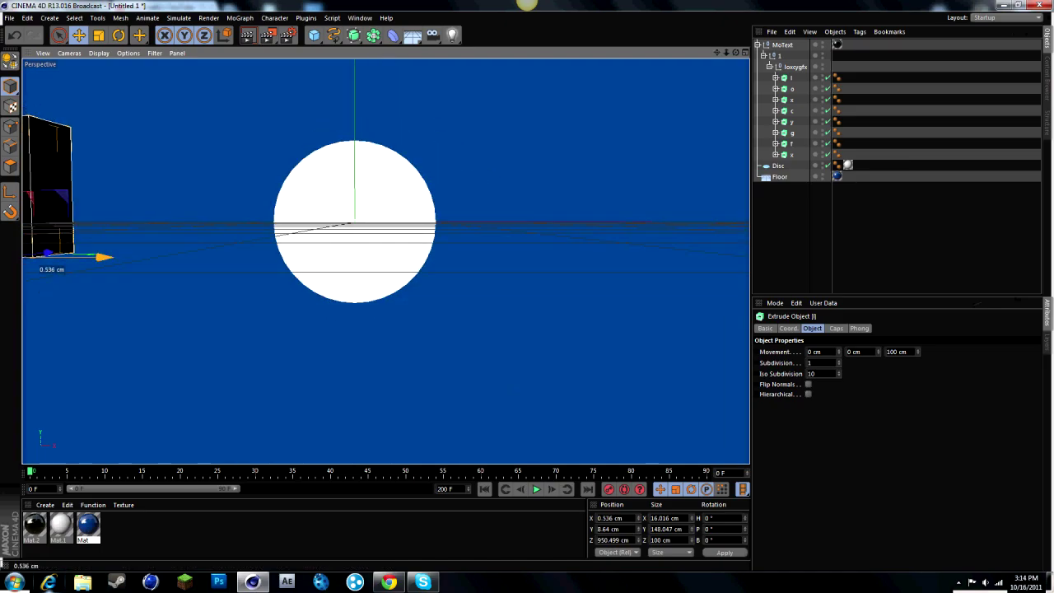
{"action": "left_click_drag", "start_coordinate": [37, 262], "coordinate": [75, 262]}
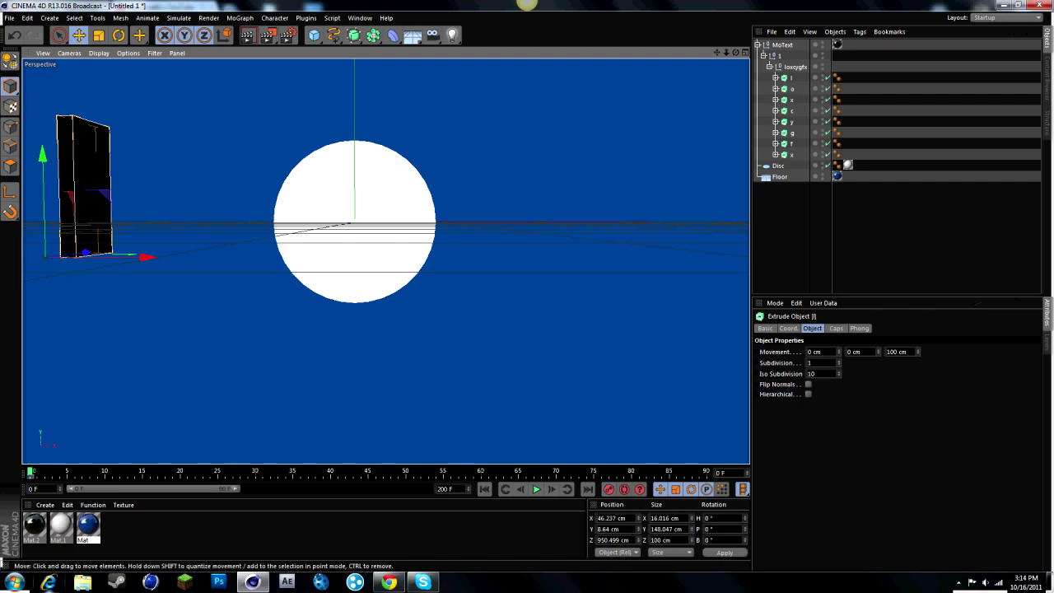
Turn on automatic keyframing at frame 10 and move the letter "l" back to about Z 1019 cm.
{"action": "left_click_drag", "start_coordinate": [84, 252], "coordinate": [46, 257]}
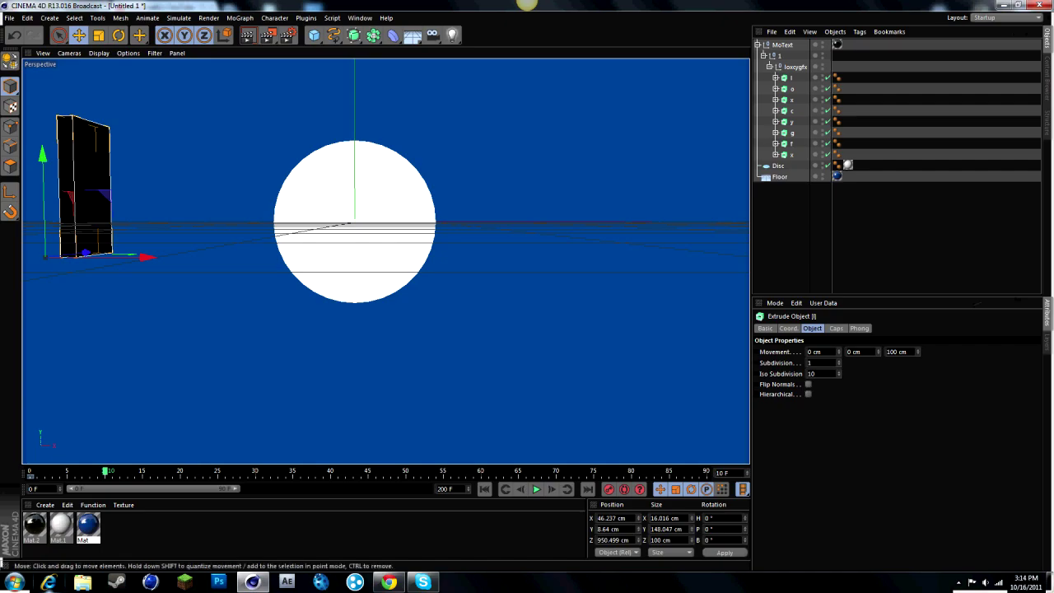
{"action": "left_click", "coordinate": [625, 489]}
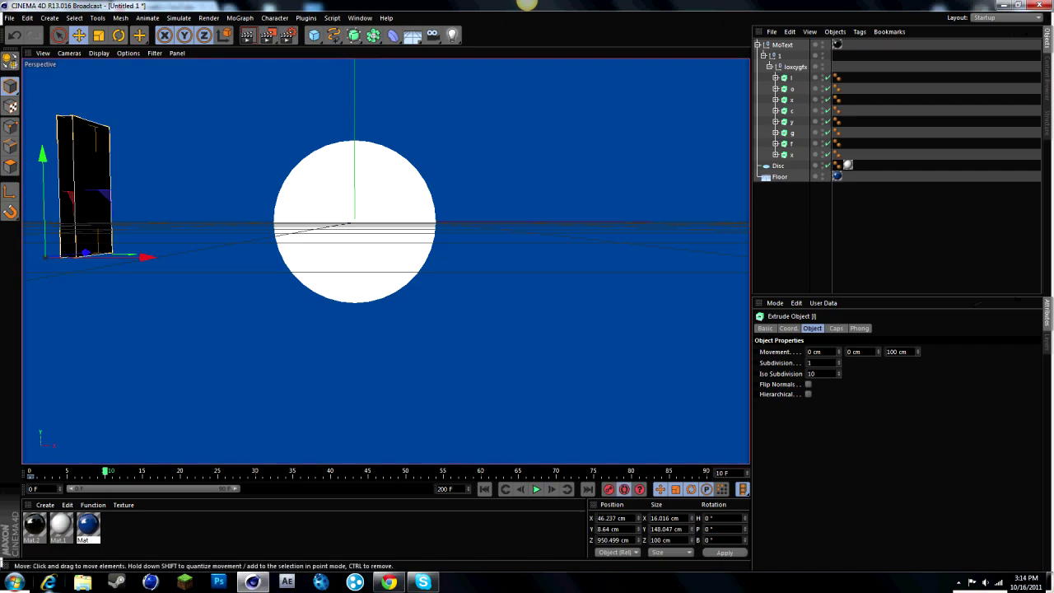
{"action": "left_click_drag", "start_coordinate": [147, 257], "coordinate": [175, 254]}
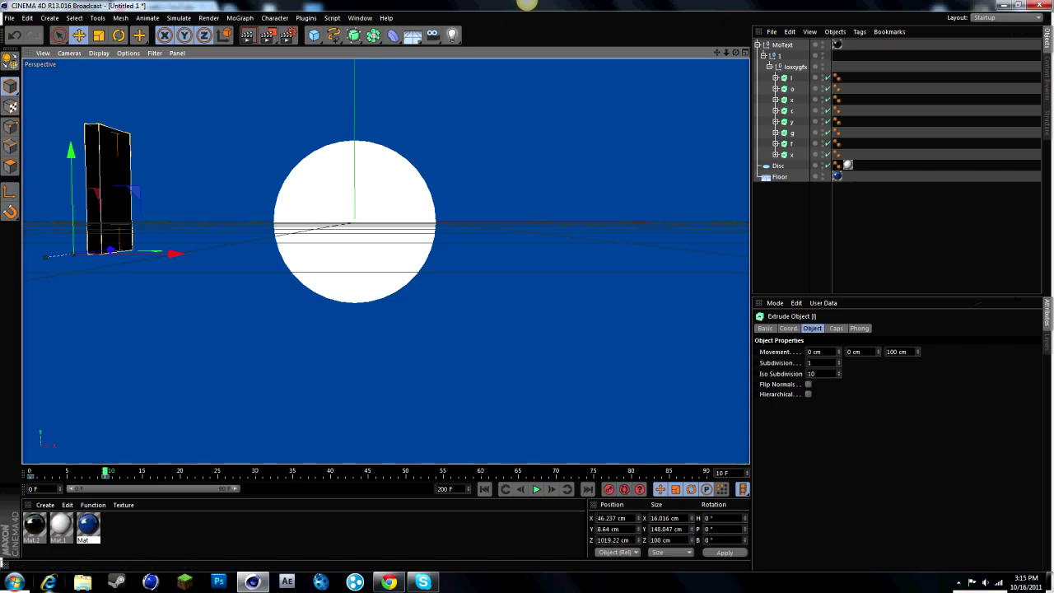
At frame 5, move the letter "l" to about Z 1004.9 cm and copy its Z position value.
{"action": "left_click_drag", "start_coordinate": [105, 472], "coordinate": [67, 472]}
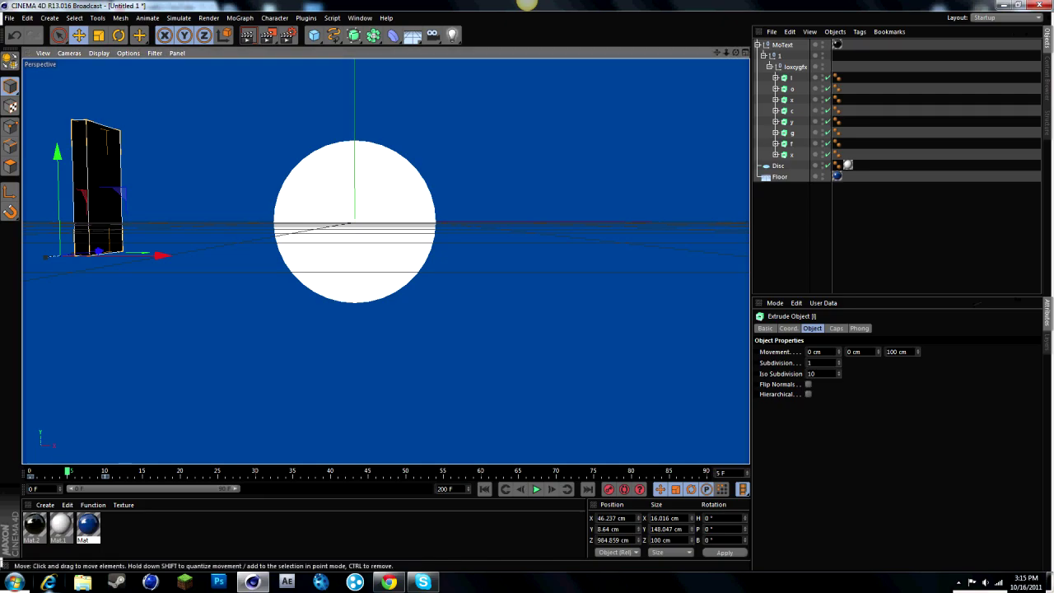
{"action": "left_click_drag", "start_coordinate": [98, 250], "coordinate": [105, 249]}
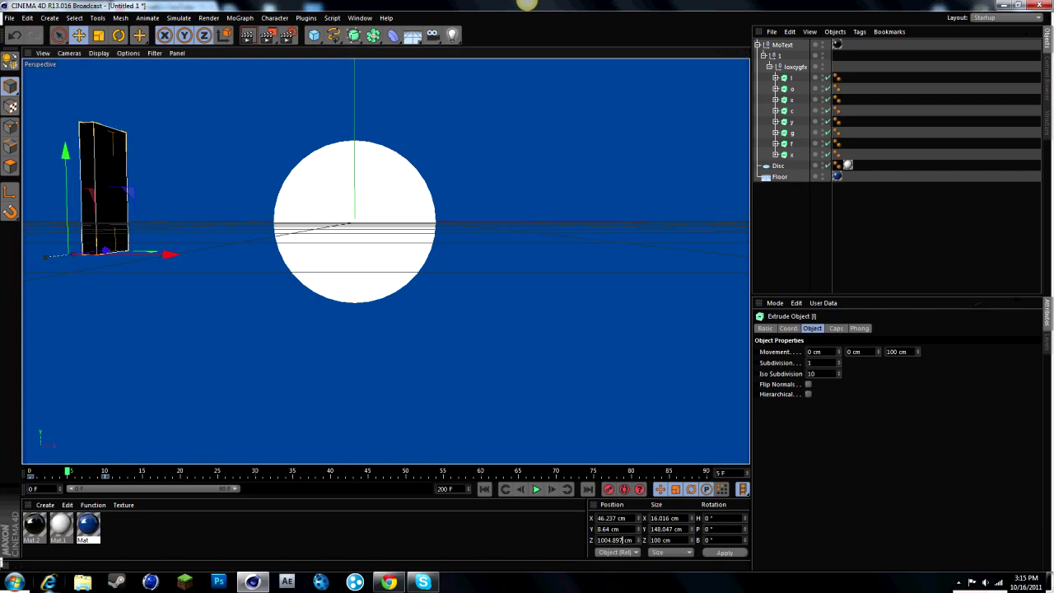
{"action": "left_click_drag", "start_coordinate": [624, 540], "coordinate": [602, 540]}
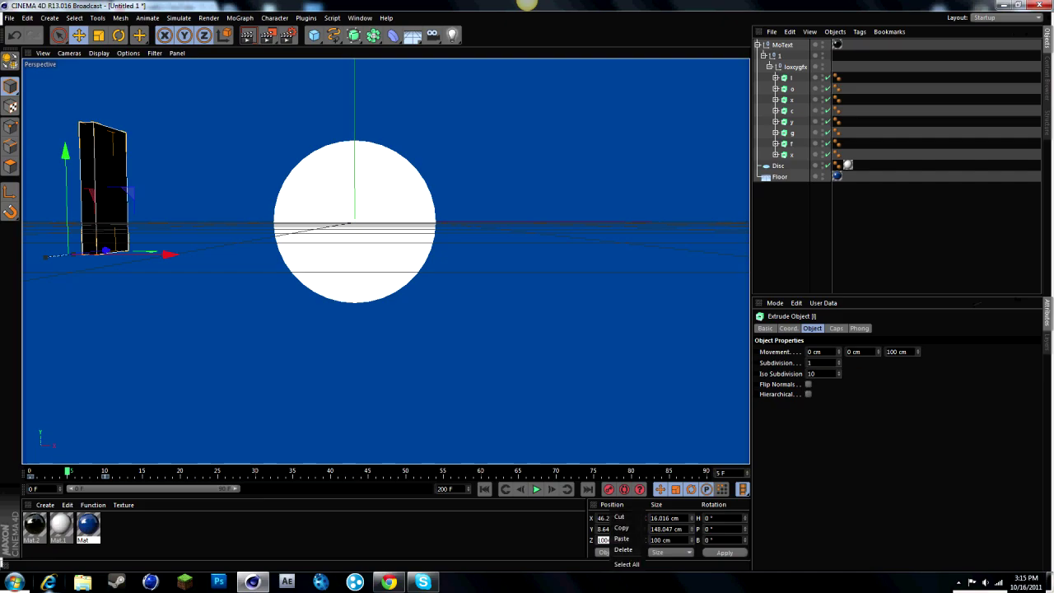
{"action": "left_click", "coordinate": [527, 539]}
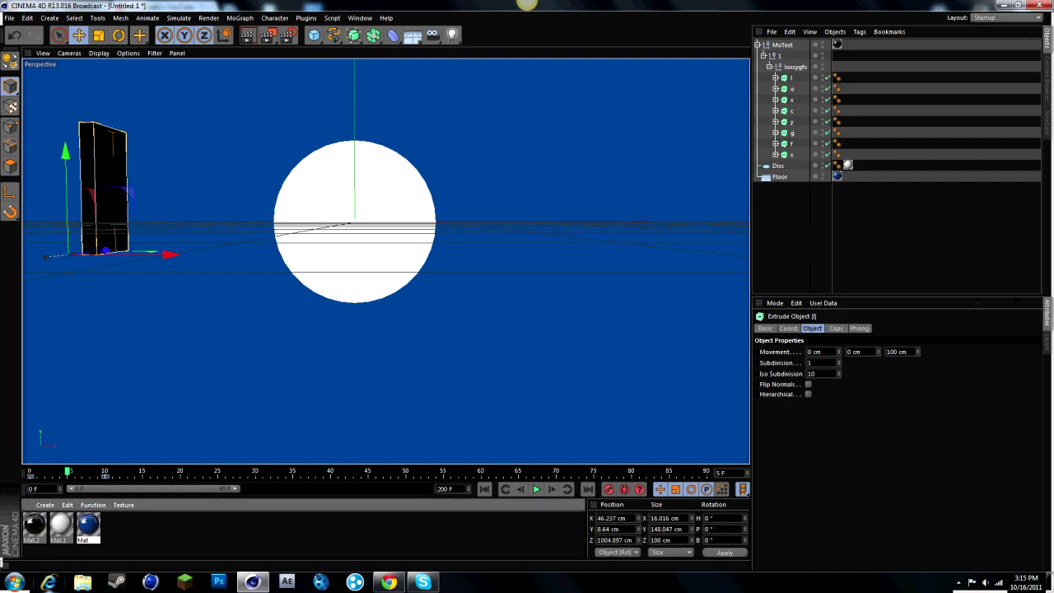
Keyframe the letter "o" at frame 5, then at frame 15 set Z to 1004.897 cm and adjust it to about X 74 cm, Z 1067 cm.
{"action": "left_click", "coordinate": [793, 89]}
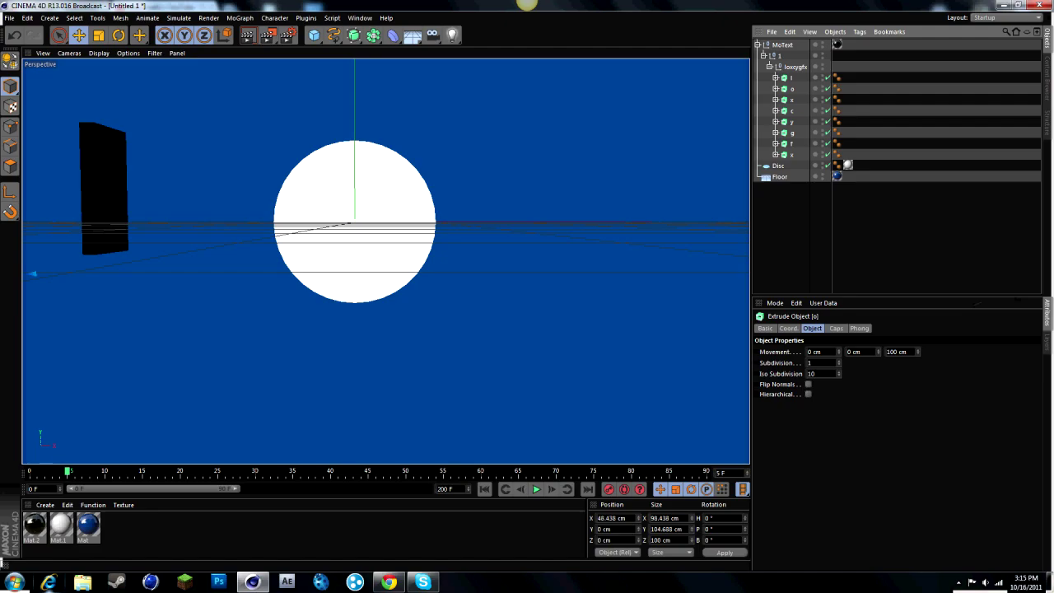
{"action": "left_click", "coordinate": [608, 489]}
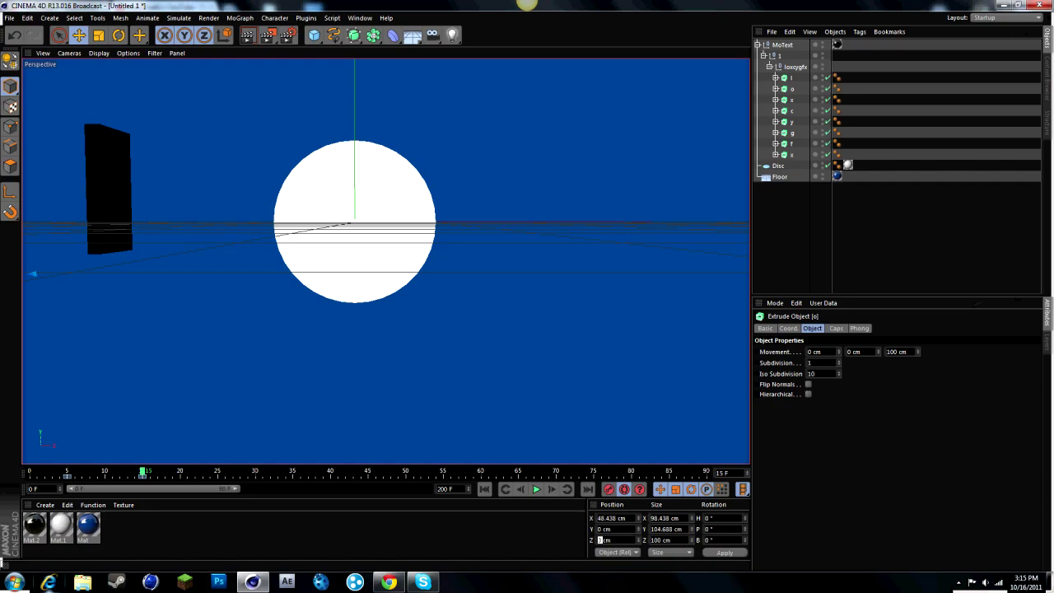
{"action": "type", "text": "1004.897"}
{"action": "key", "text": "Return"}
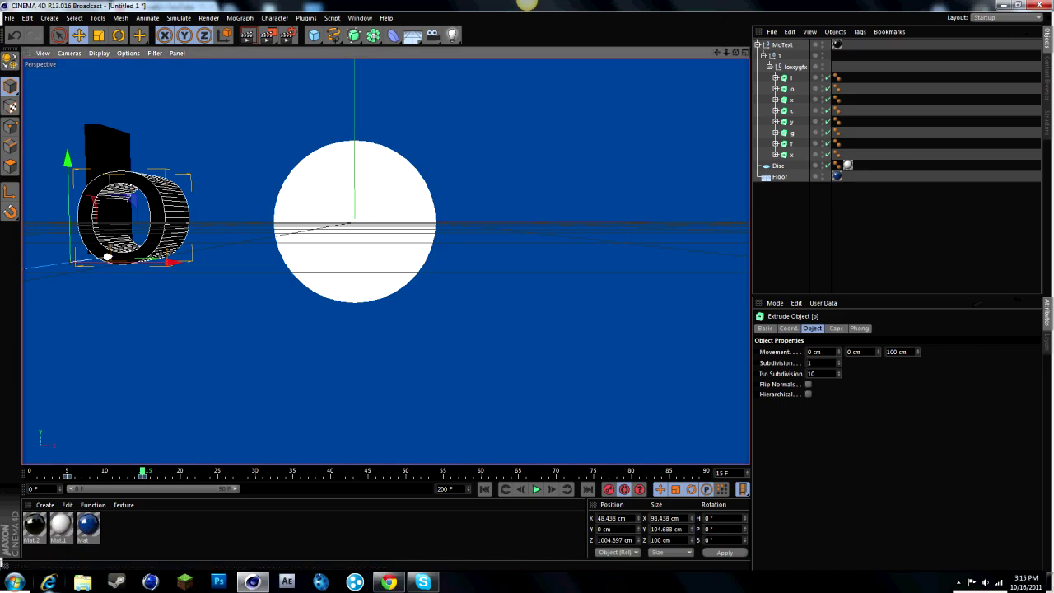
{"action": "left_click_drag", "start_coordinate": [169, 262], "coordinate": [216, 259]}
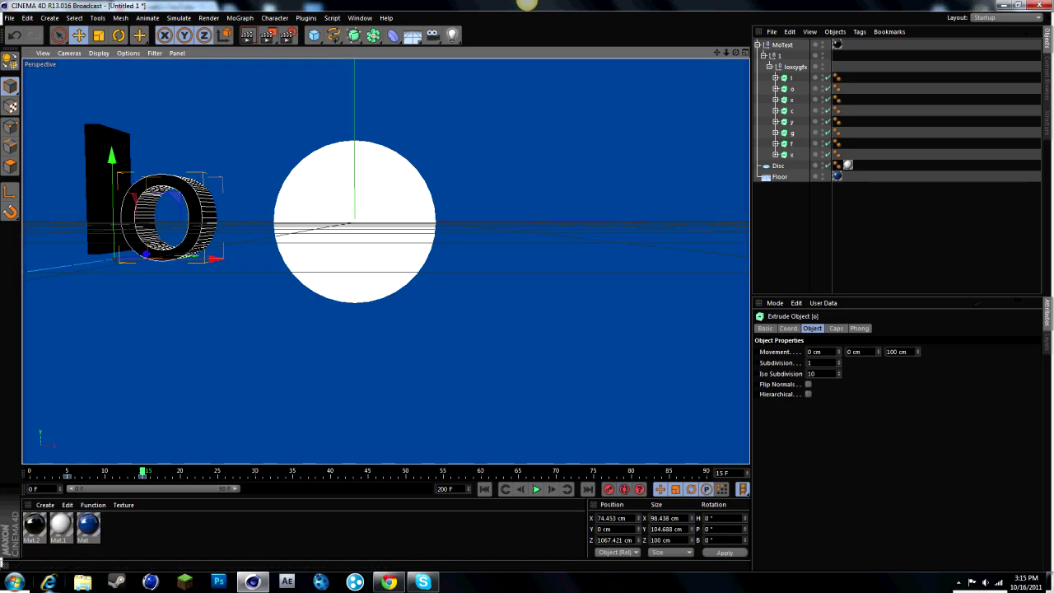
Add an omni light and move it up and forward of the disc to about Y 69 cm, Z -196 cm.
{"action": "left_click", "coordinate": [792, 100]}
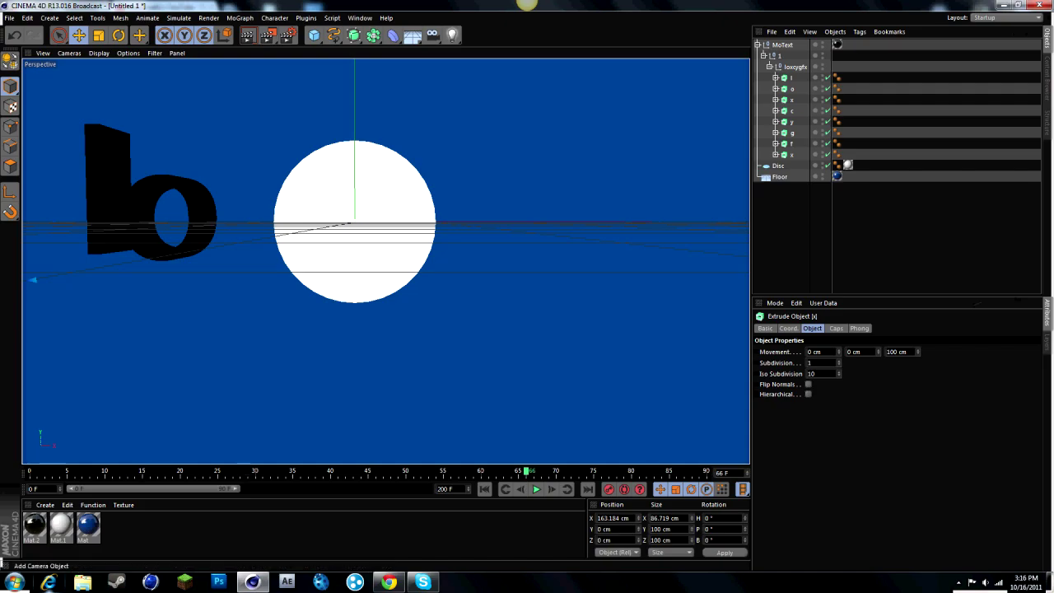
{"action": "left_click", "coordinate": [452, 35]}
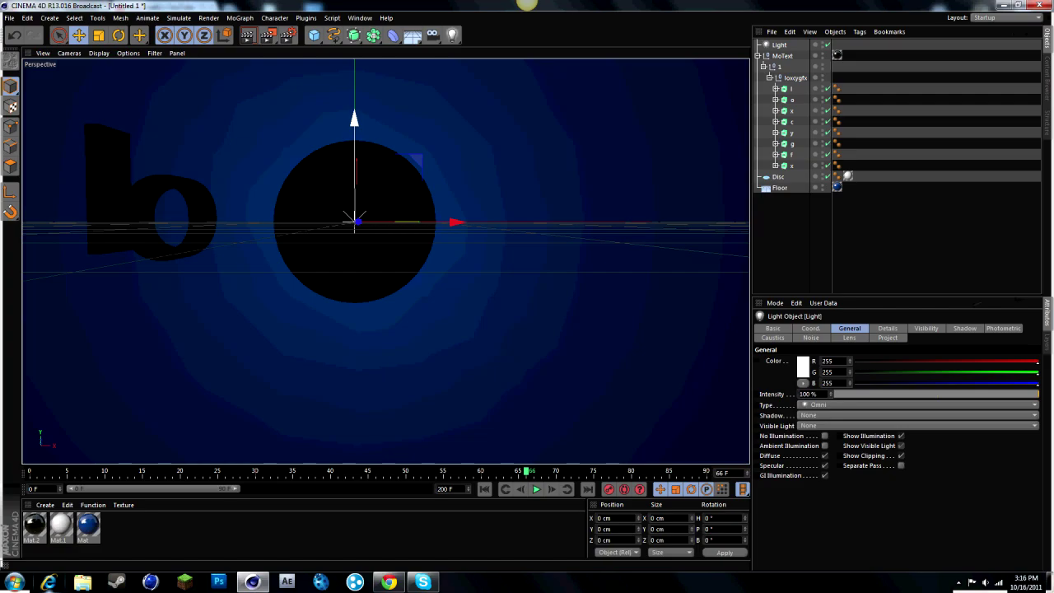
{"action": "left_click_drag", "start_coordinate": [354, 119], "coordinate": [355, 103]}
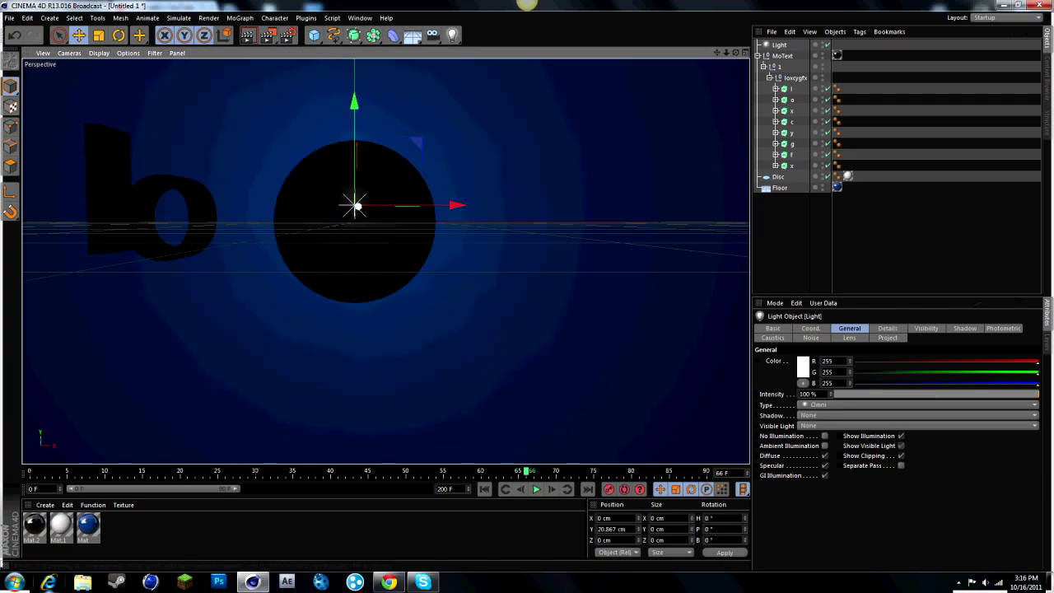
{"action": "left_click_drag", "start_coordinate": [358, 206], "coordinate": [351, 203]}
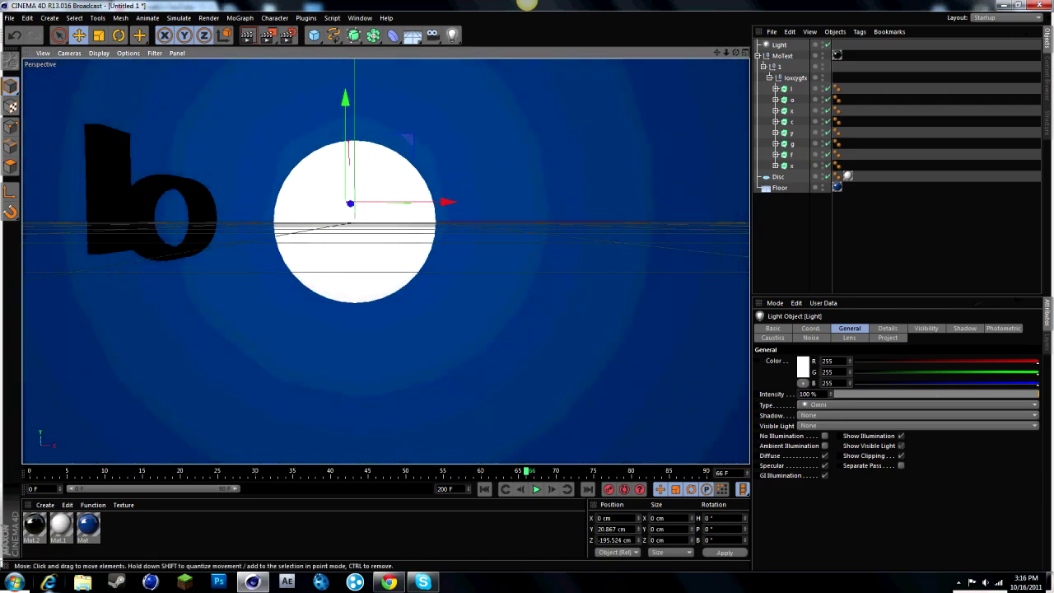
{"action": "left_click_drag", "start_coordinate": [345, 100], "coordinate": [346, 56]}
Check the render settings and render the current view with the new light.
{"action": "left_click", "coordinate": [288, 35]}
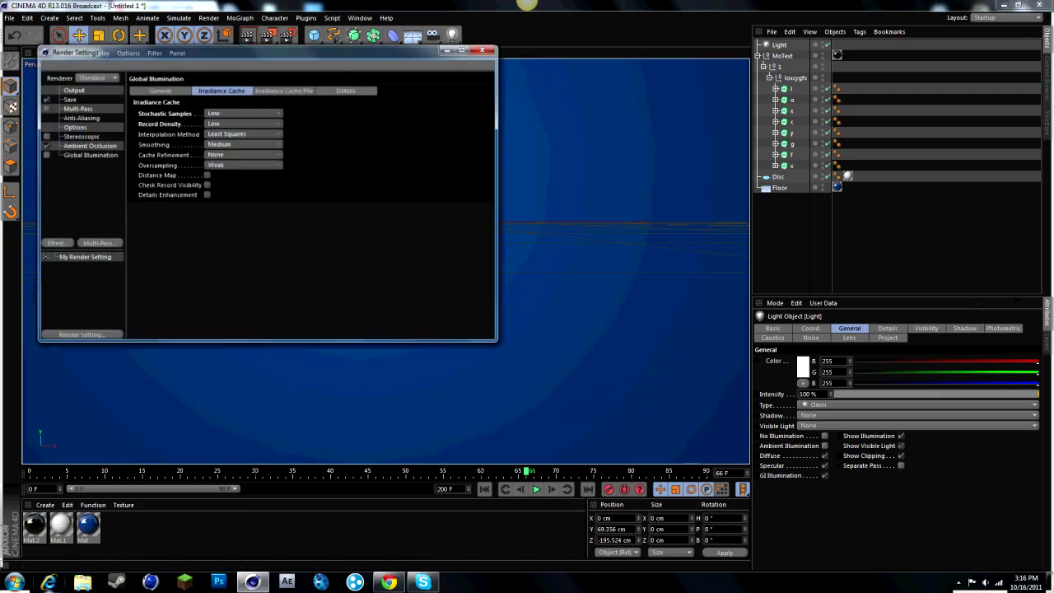
{"action": "left_click", "coordinate": [486, 48]}
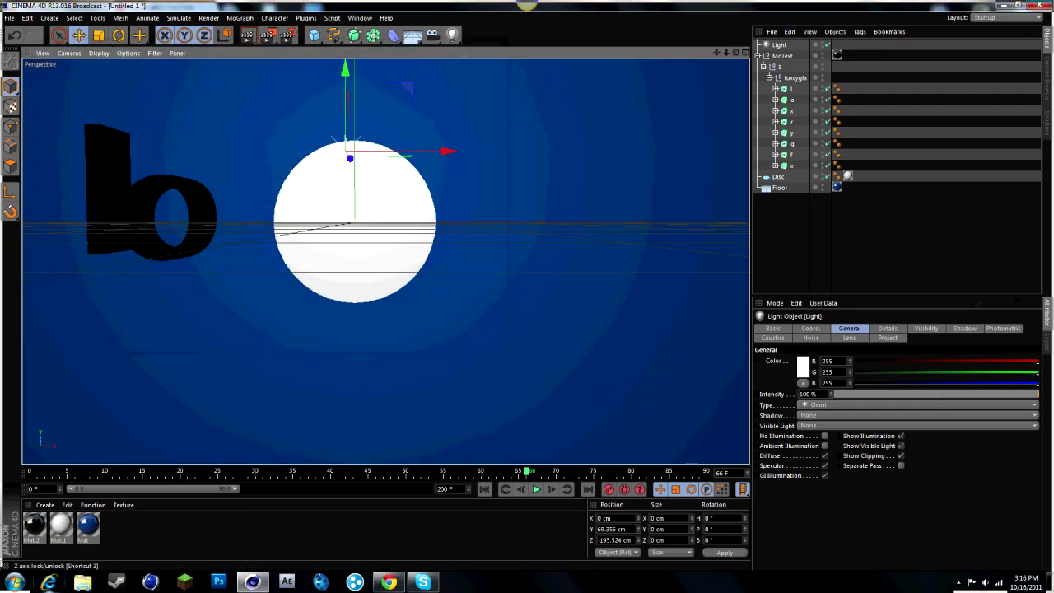
{"action": "left_click", "coordinate": [248, 34]}
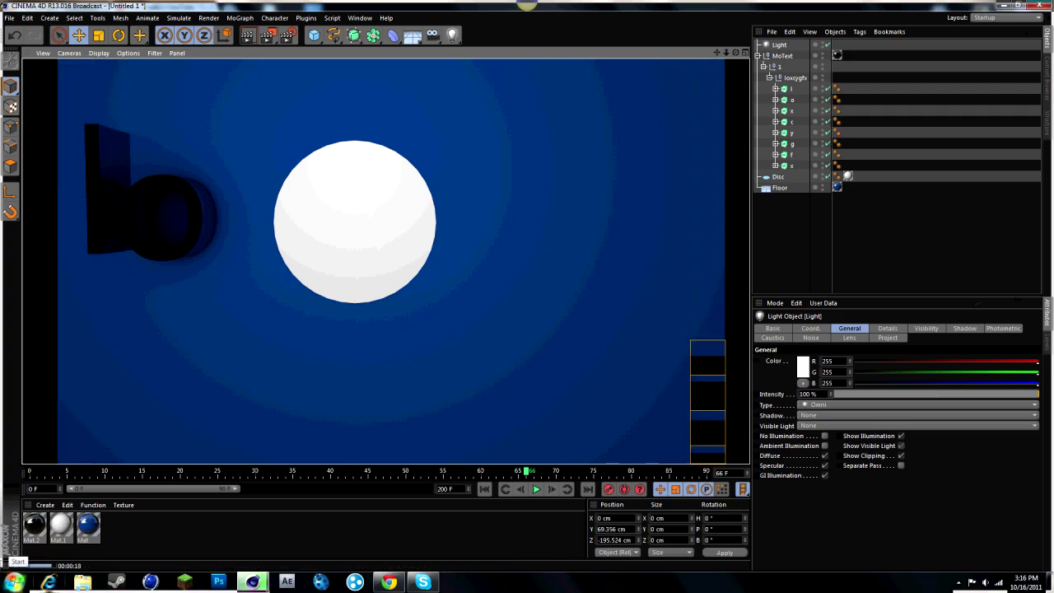
Open the Windows search for programs and files.
{"action": "left_click", "coordinate": [12, 579]}
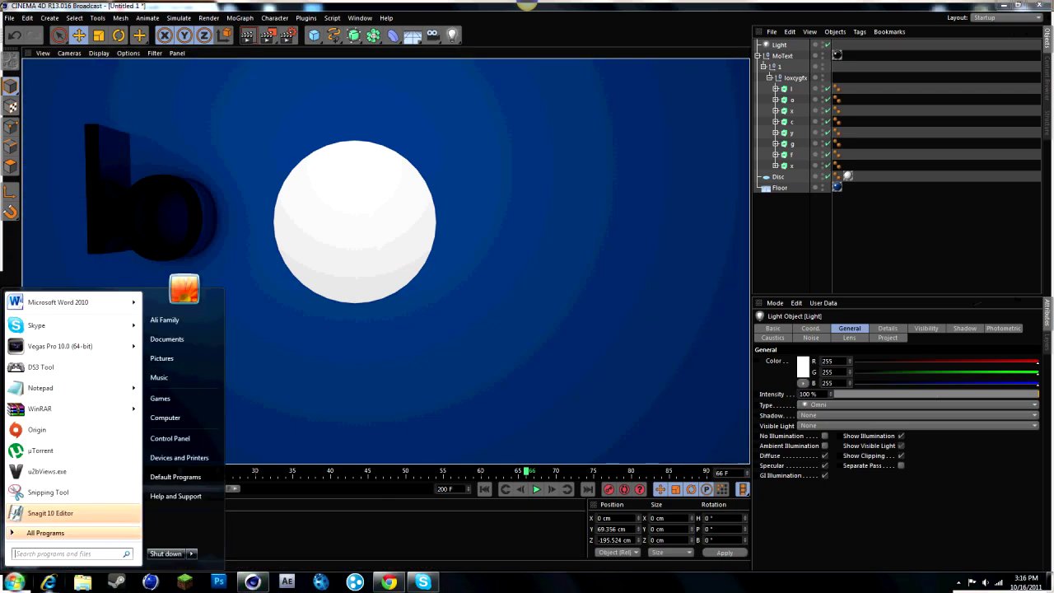
{"action": "left_click", "coordinate": [67, 554]}
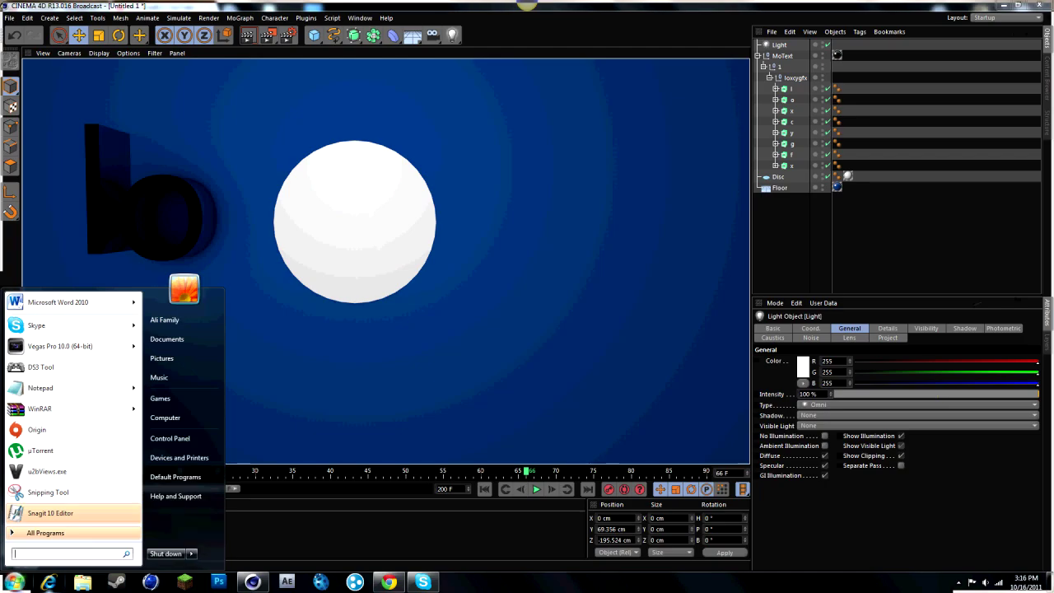